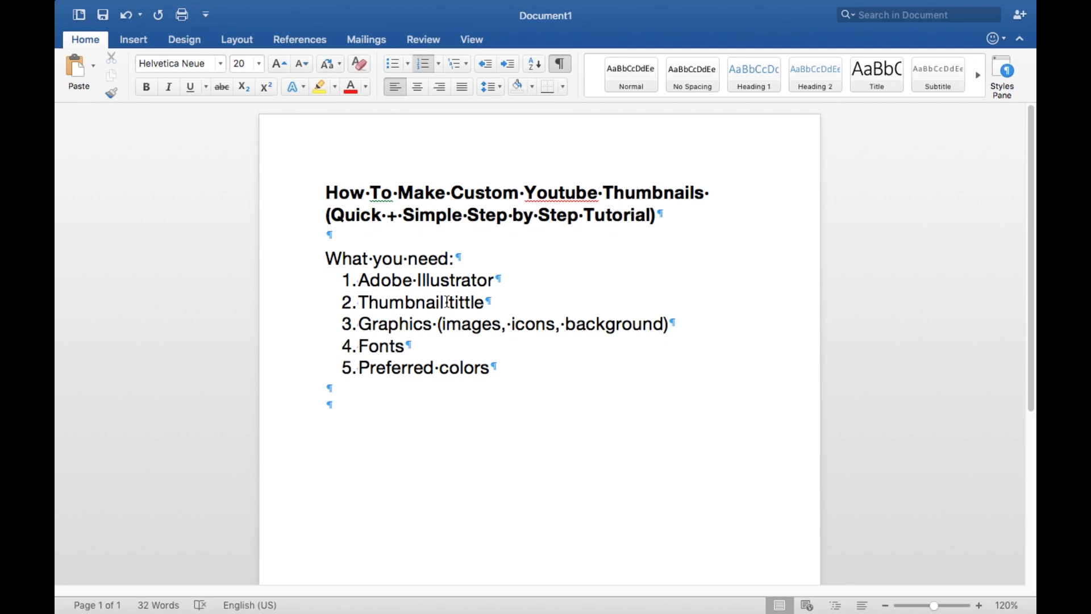
# Review the tutorial title and the numbered list of things needed for making a custom thumbnail.
pyautogui.moveTo(324, 192); pyautogui.dragTo(581, 209)
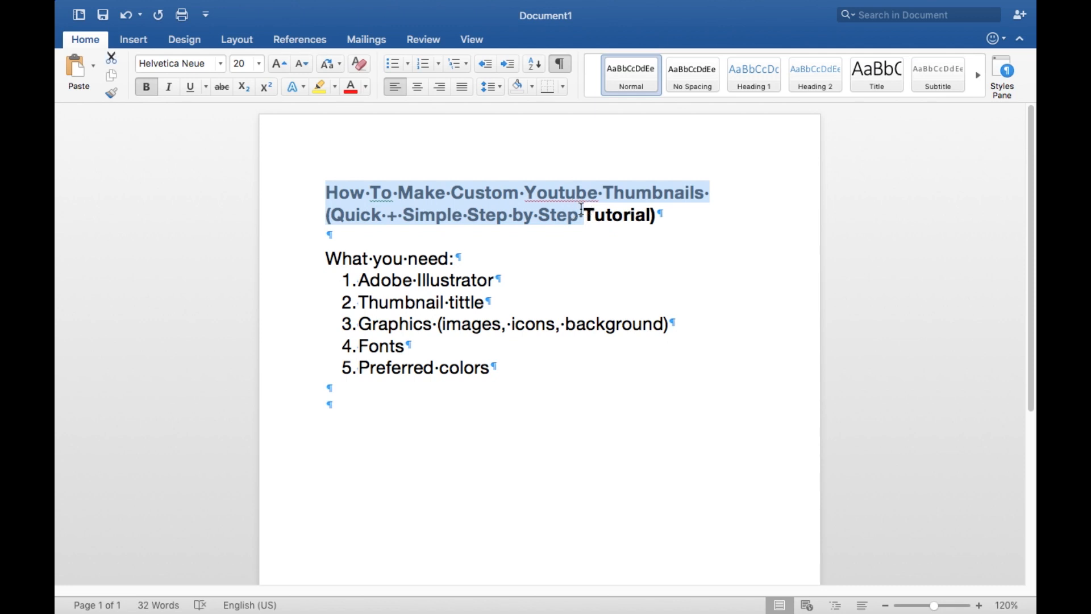
pyautogui.click(435, 215)
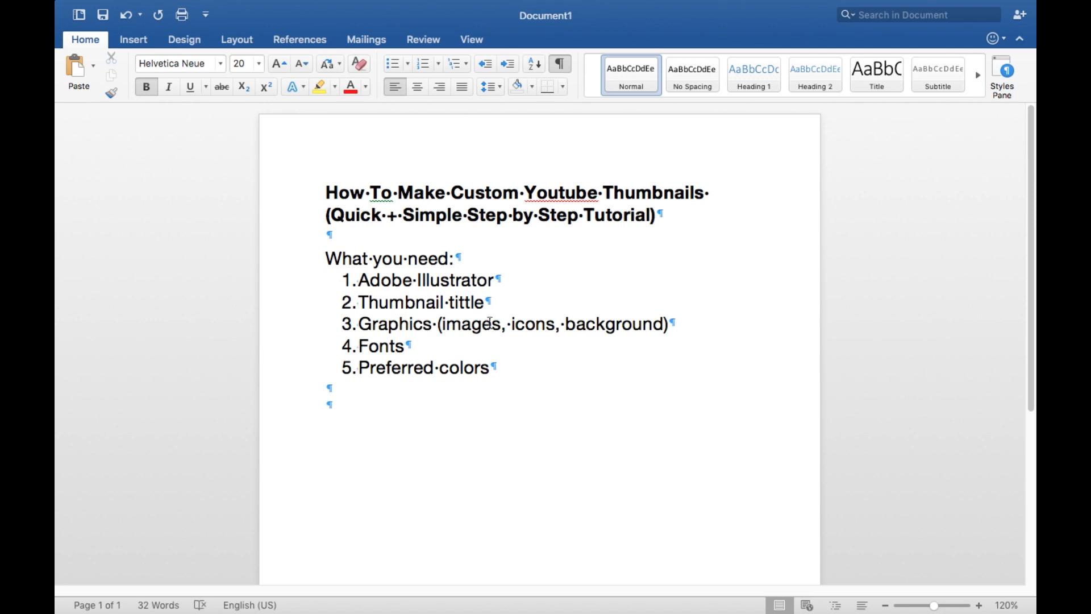
pyautogui.moveTo(481, 324); pyautogui.dragTo(471, 325)
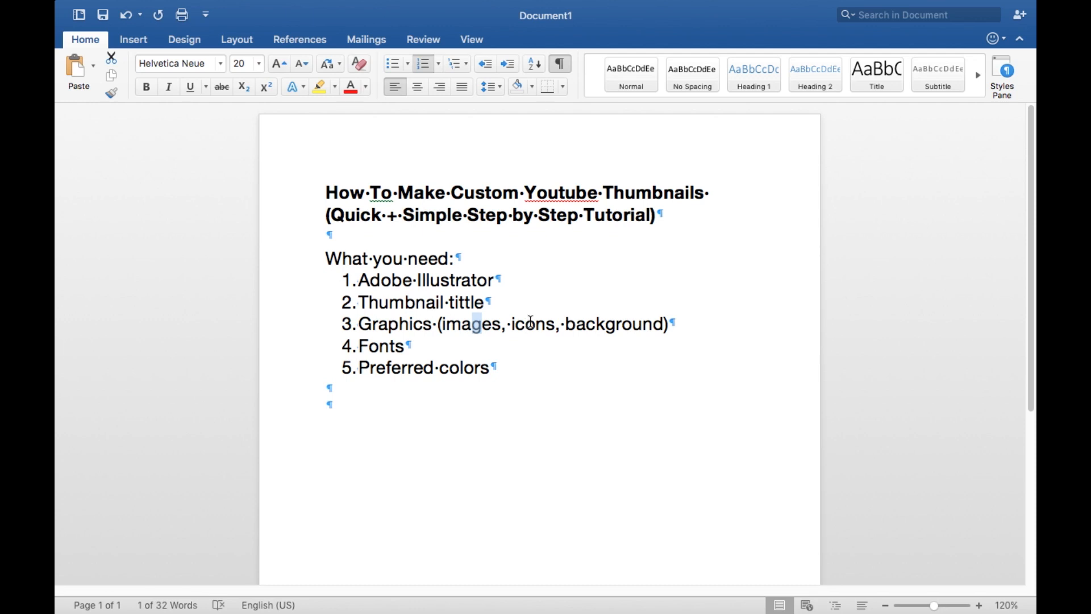
pyautogui.scroll(-1, 530, 324)
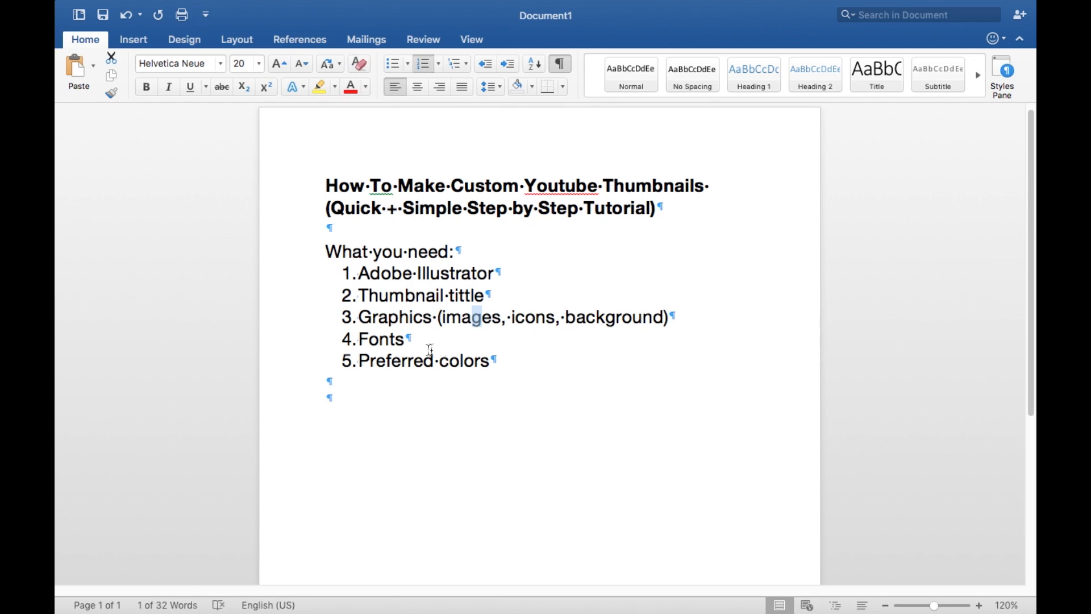
pyautogui.click(385, 339)
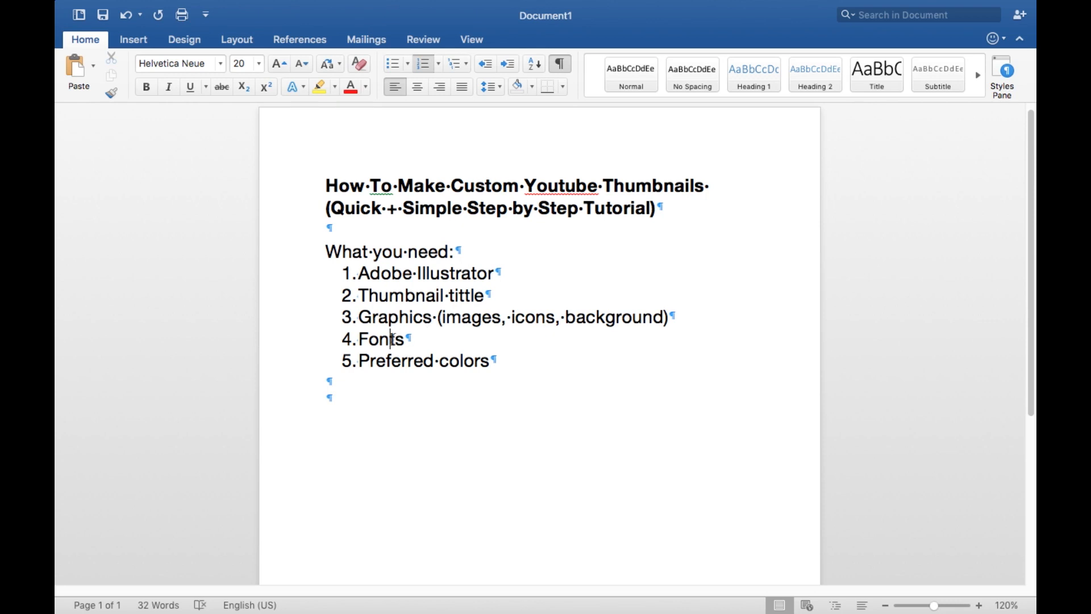
pyautogui.moveTo(369, 339); pyautogui.dragTo(390, 339)
pyautogui.click(398, 359)
pyautogui.moveTo(391, 362); pyautogui.dragTo(362, 361)
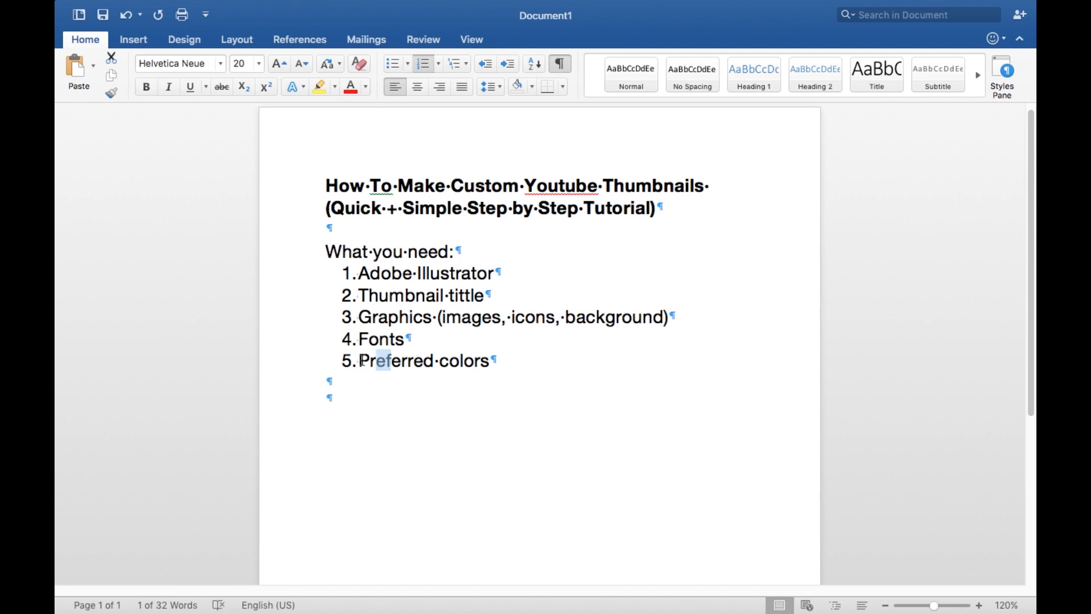
pyautogui.moveTo(362, 362); pyautogui.dragTo(472, 358)
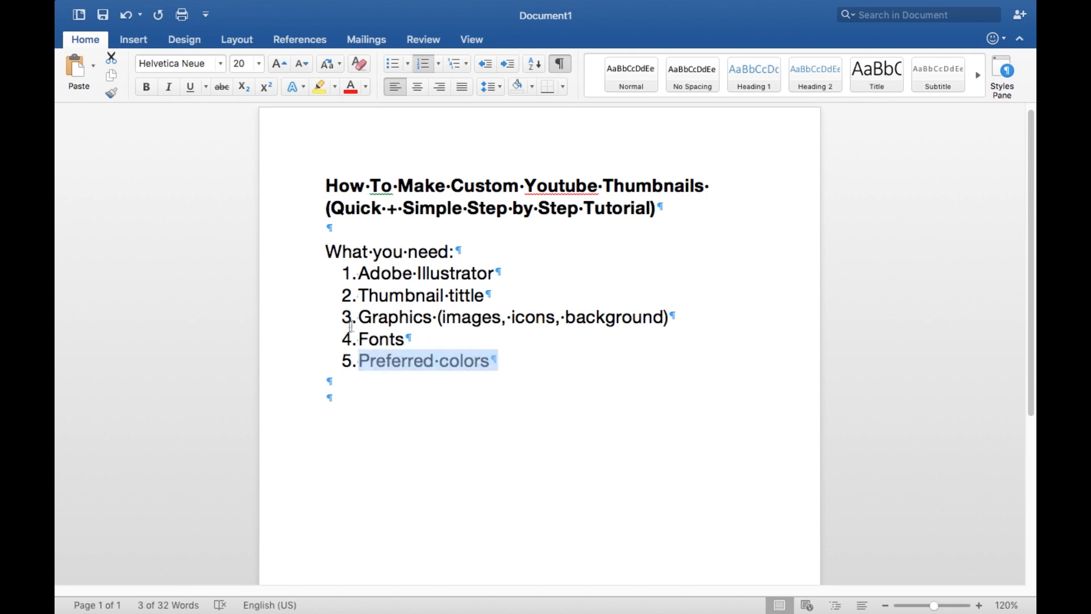
pyautogui.click(371, 339)
pyautogui.moveTo(370, 338); pyautogui.dragTo(379, 340)
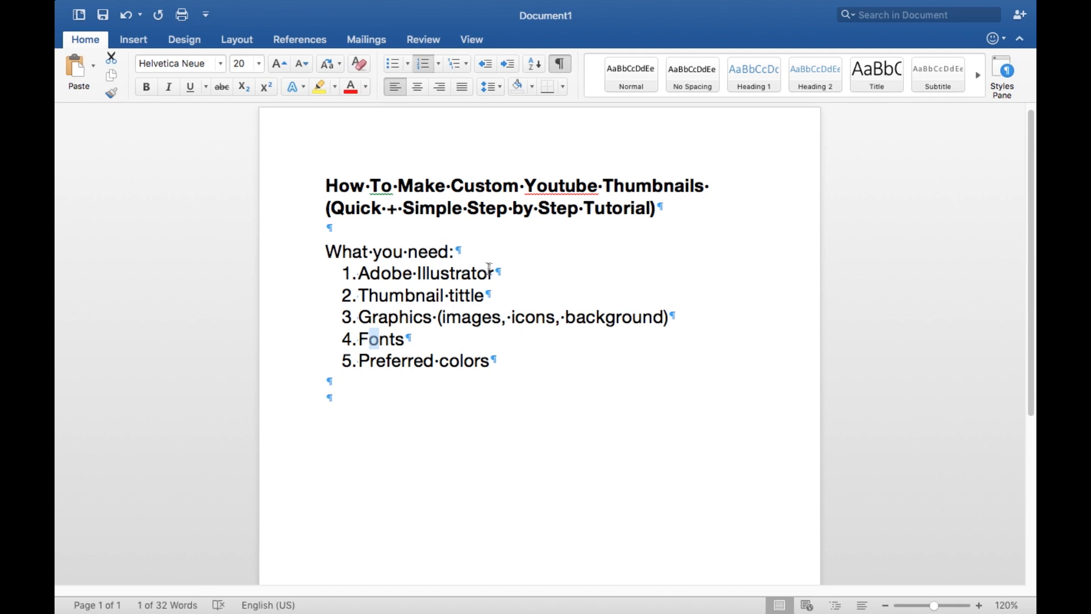
# Switch to Illustrator and create a new document 1280 px wide and 720 px high.
pyautogui.moveTo(514, 611)
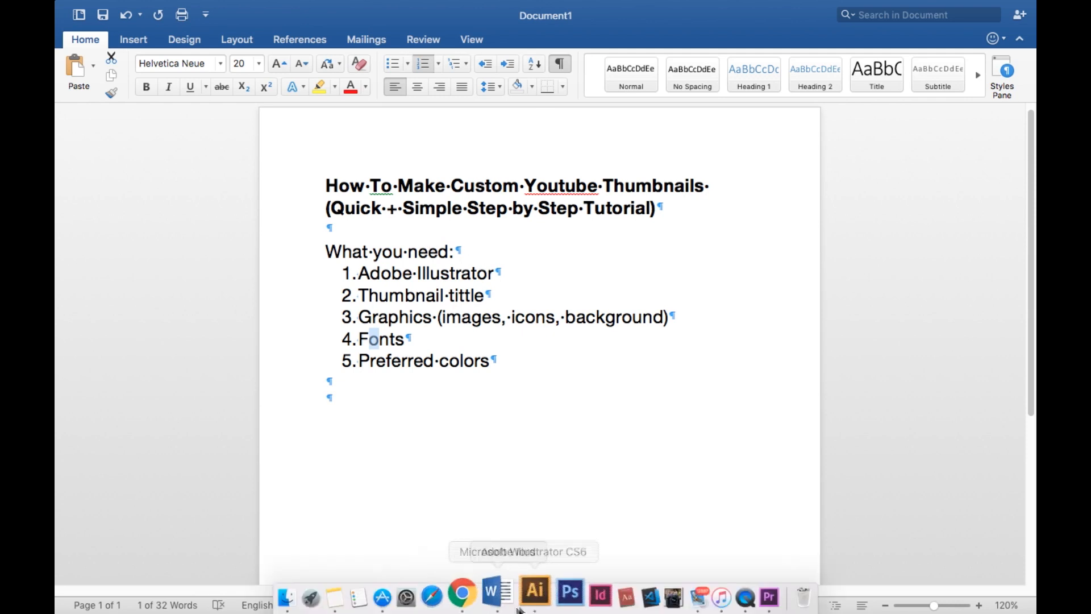
pyautogui.click(538, 594)
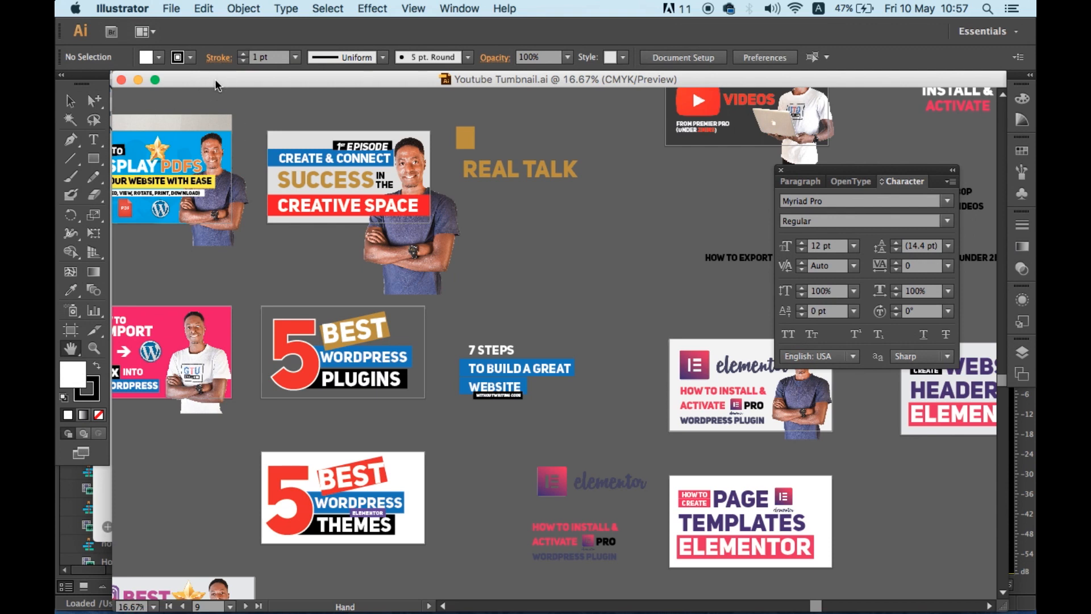
pyautogui.click(173, 9)
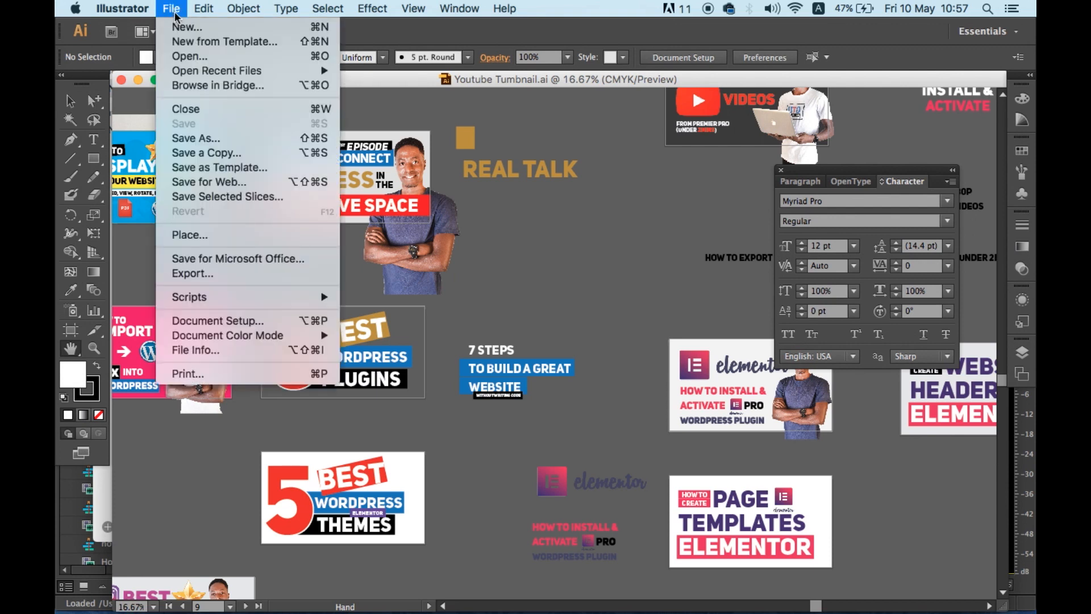
pyautogui.click(179, 27)
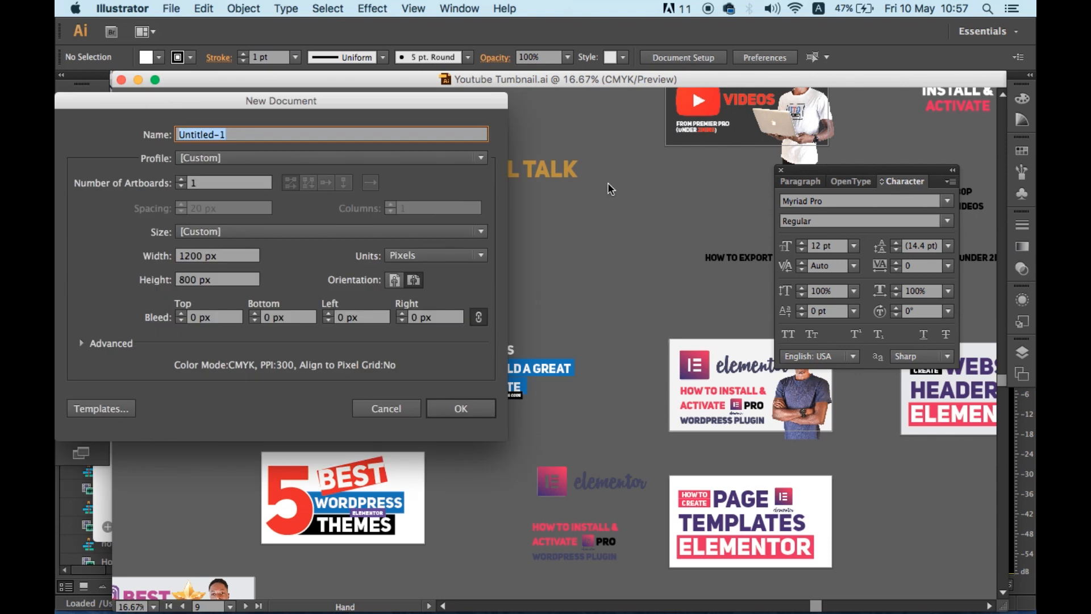
pyautogui.click(195, 256)
pyautogui.write('12')
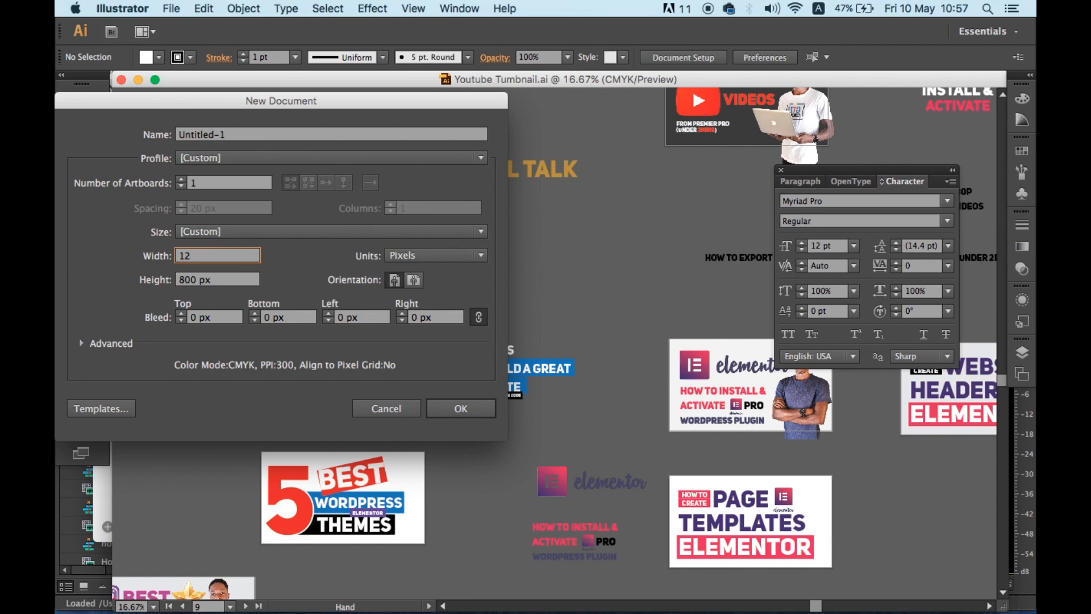
pyautogui.write('80')
pyautogui.press('Tab')
pyautogui.write('702')
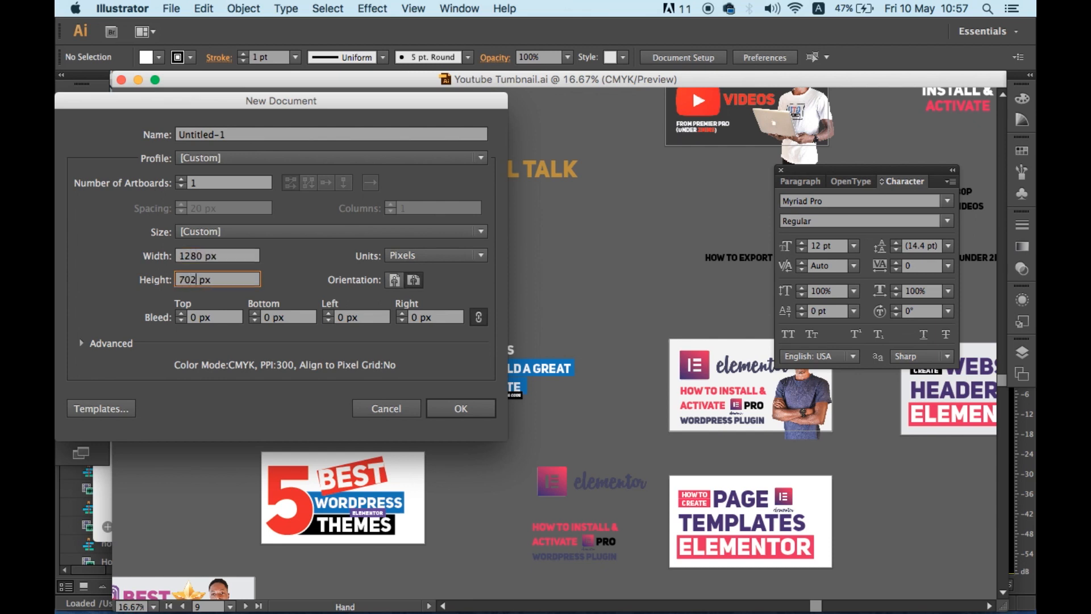
pyautogui.press('BackSpace')
pyautogui.press('BackSpace')
pyautogui.write('20')
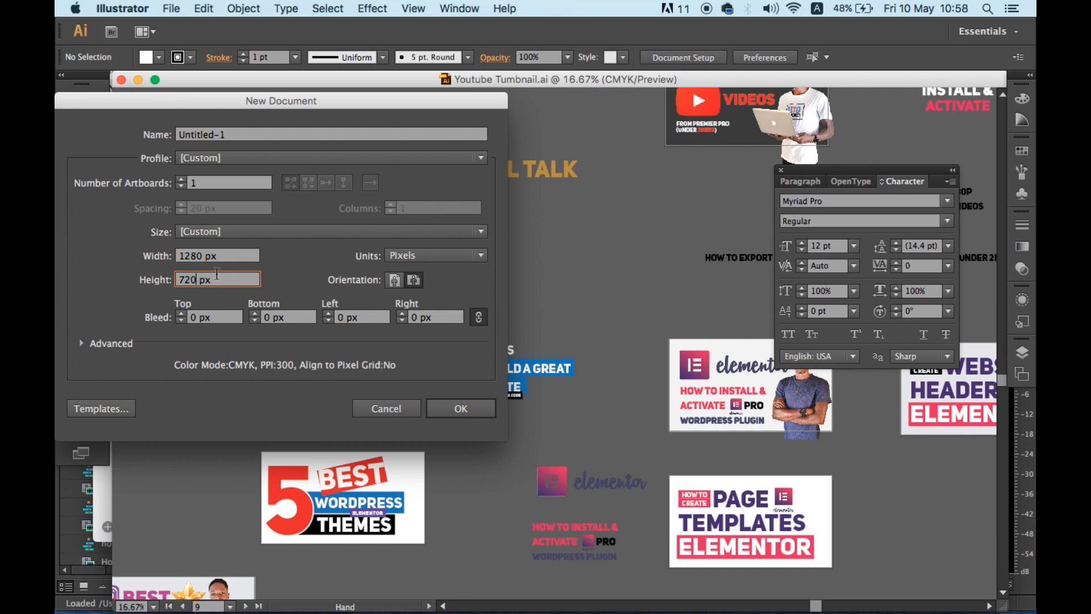
pyautogui.click(452, 410)
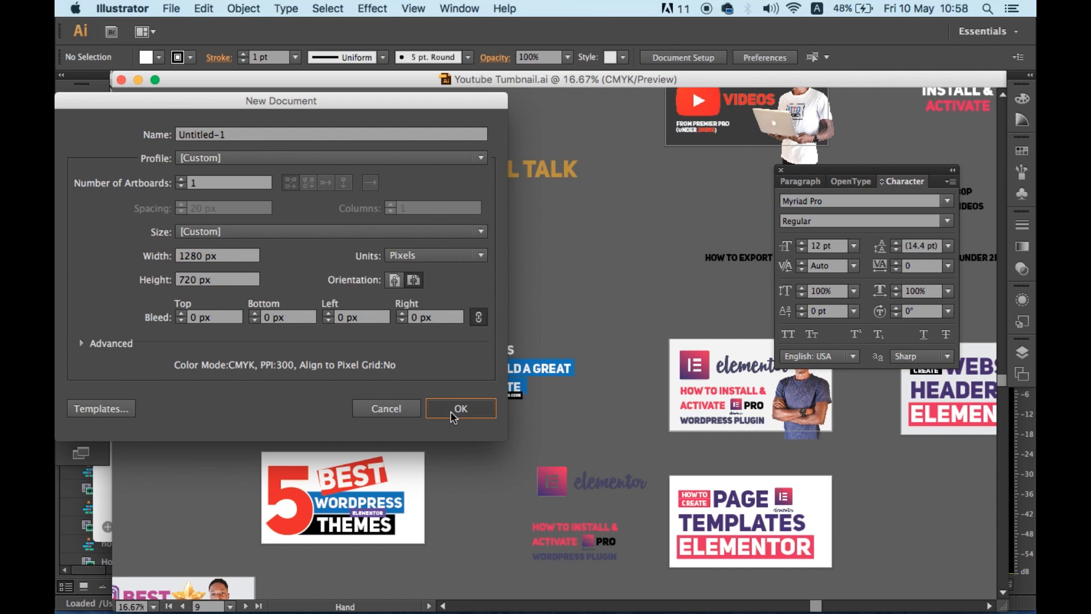
# Check the new document's artboard and its dimensions with the Artboard tool.
pyautogui.press('super+minus')
pyautogui.press('super+minus')
pyautogui.click(228, 93)
pyautogui.click(353, 98)
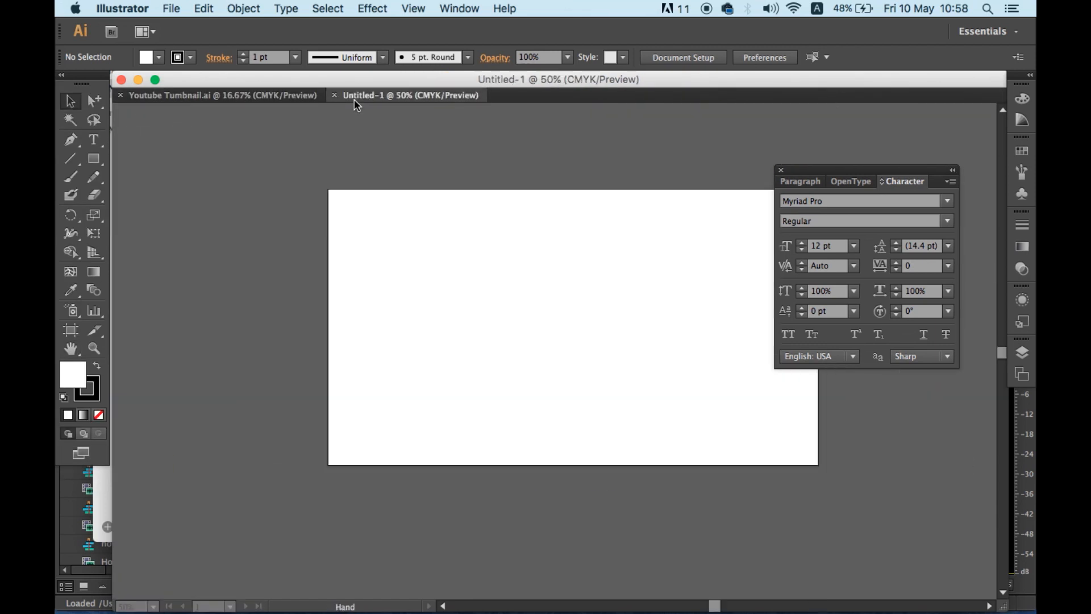
pyautogui.moveTo(540, 324); pyautogui.dragTo(465, 324)
pyautogui.click(70, 331)
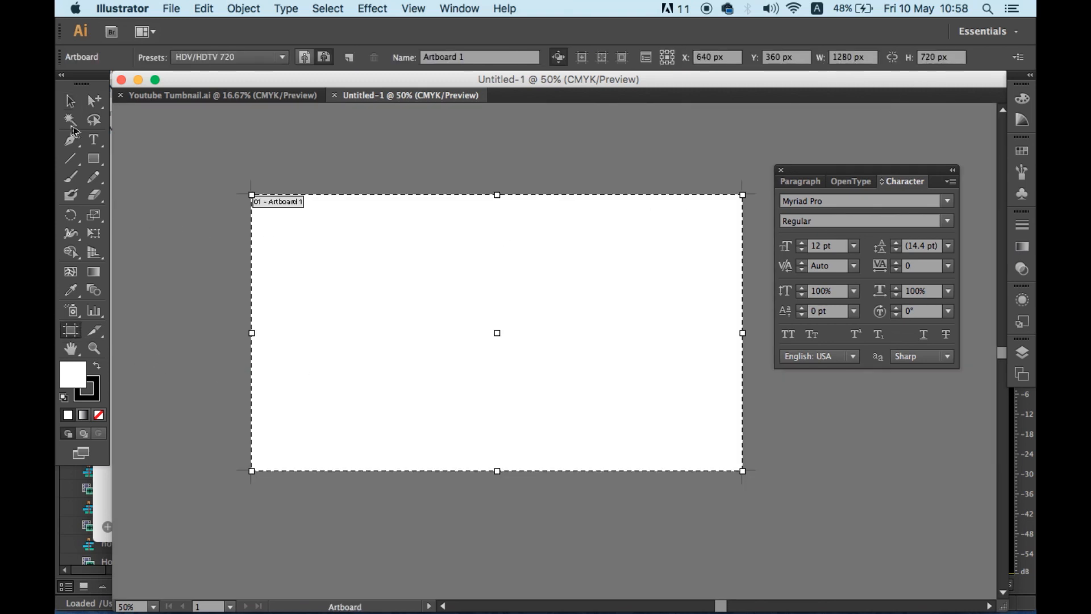
pyautogui.click(70, 101)
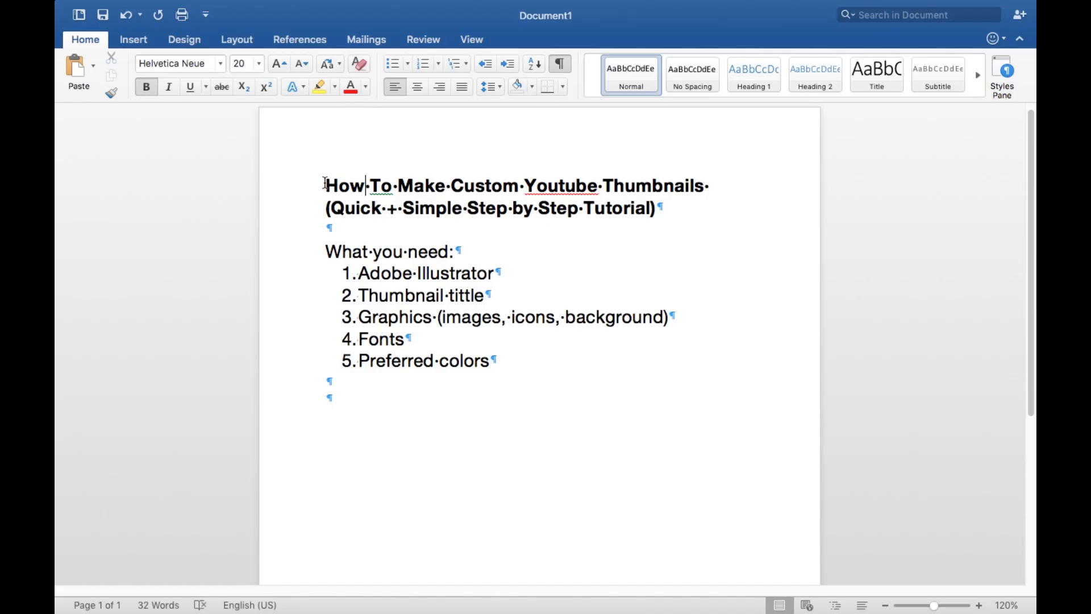
# Copy the full tutorial title from the Word document and paste it into a text area on the upper part of the Untitled-1 artboard in Illustrator.
pyautogui.moveTo(325, 183); pyautogui.dragTo(658, 211)
pyautogui.moveTo(568, 601)
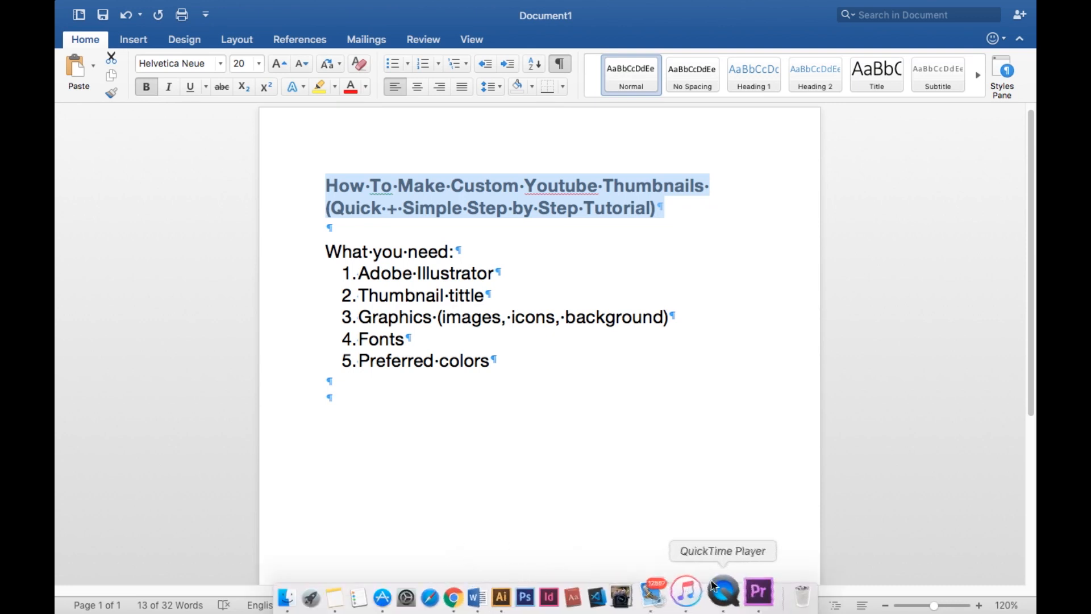
pyautogui.click(500, 596)
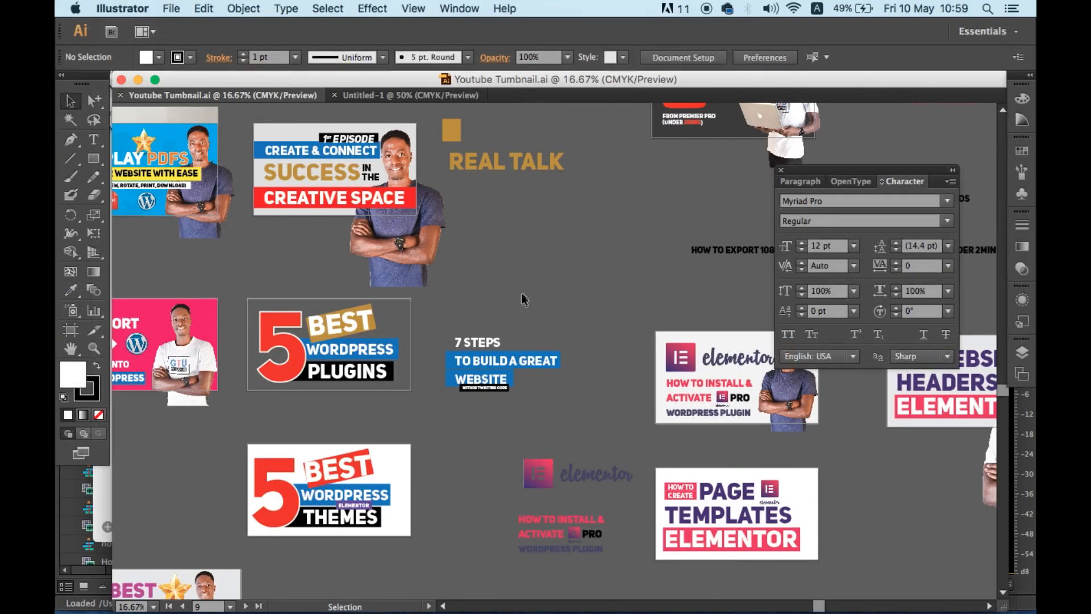
pyautogui.click(400, 96)
pyautogui.press('t')
pyautogui.moveTo(324, 231); pyautogui.dragTo(619, 357)
pyautogui.press('super+v')
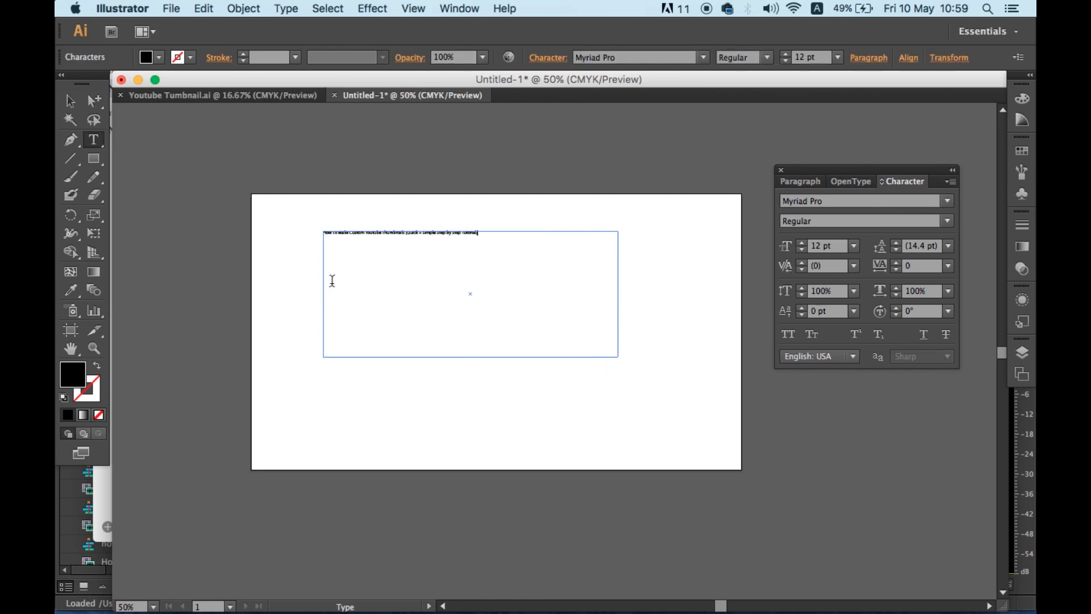
# Set the font of all the pasted title text to Uni Sans in the Heavy CAPS style.
pyautogui.keyDown('super'); pyautogui.click(367, 241); pyautogui.keyUp('super')
pyautogui.click(370, 245)
pyautogui.press('super+a')
pyautogui.click(627, 58)
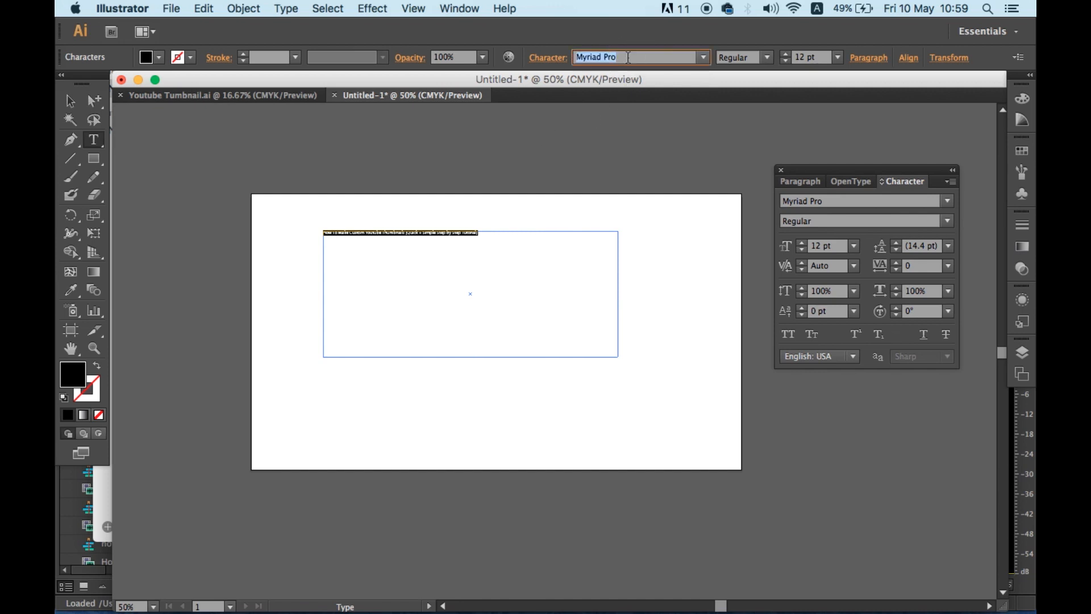
pyautogui.write('Uni Sans')
pyautogui.press('Return')
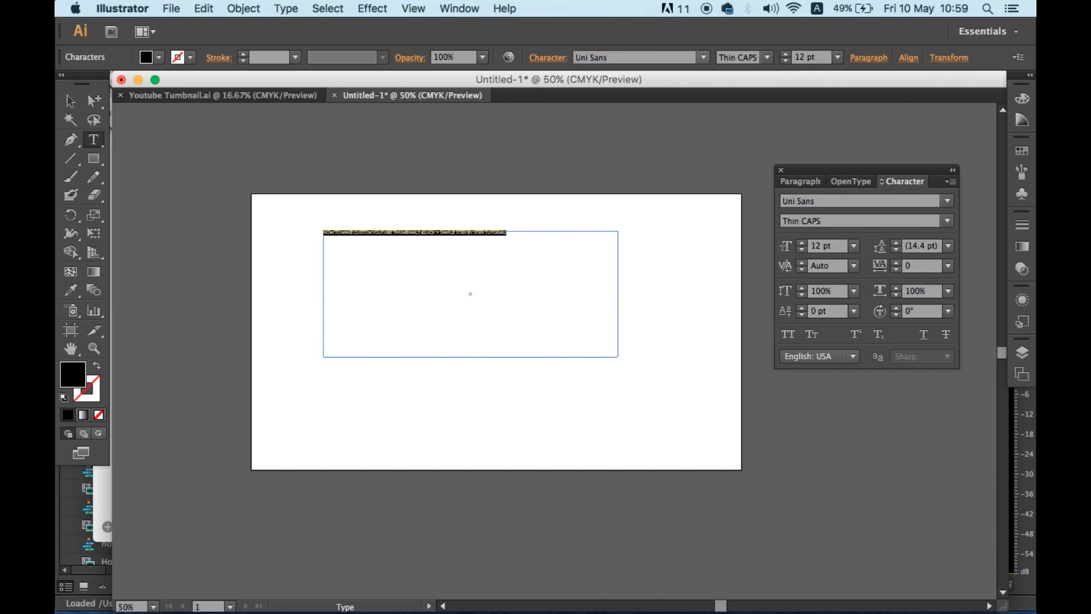
pyautogui.click(767, 58)
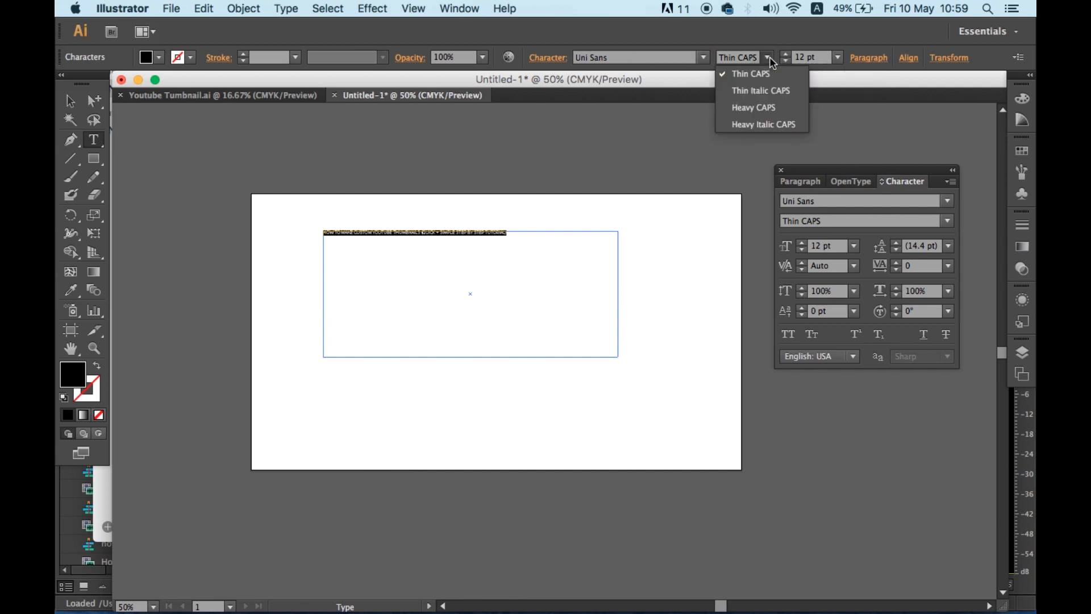
pyautogui.click(772, 107)
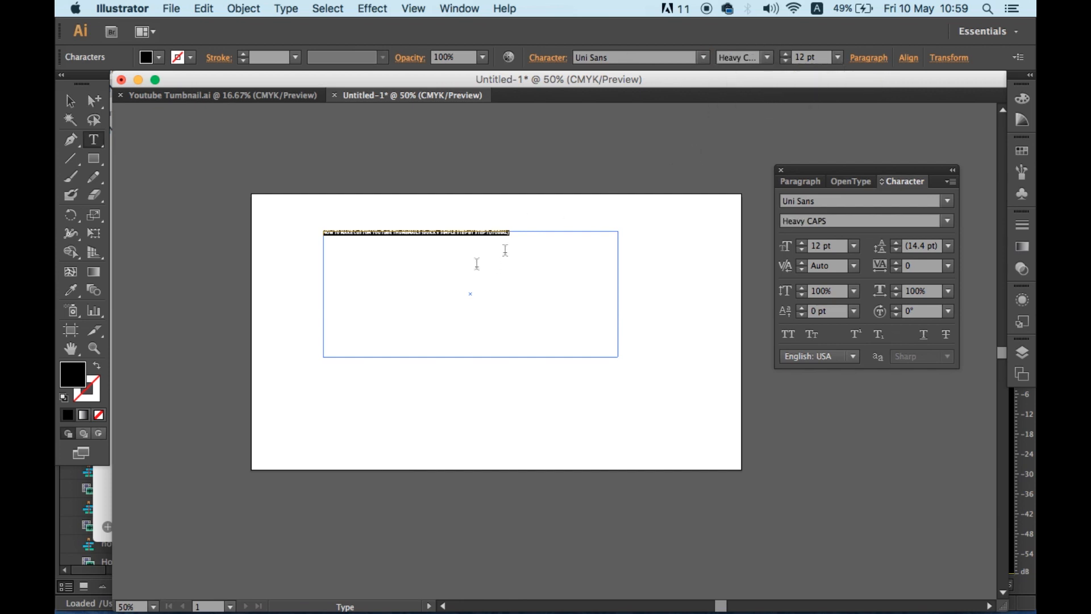
pyautogui.click(768, 57)
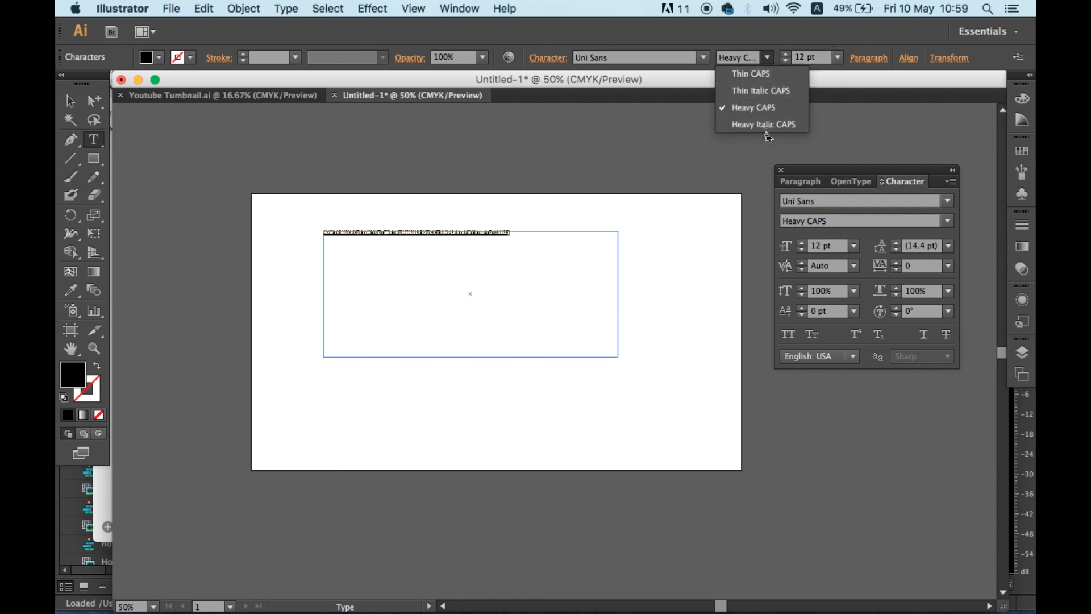
pyautogui.click(632, 59)
# Switch to Chrome and open a new browser tab beside the YouTube search results.
pyautogui.moveTo(673, 612)
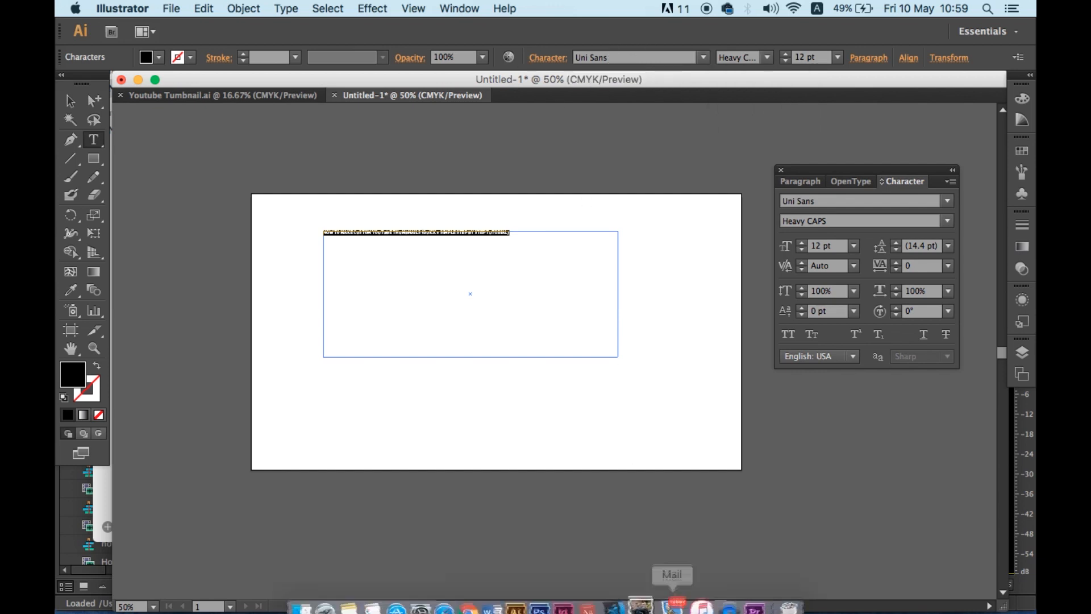
pyautogui.click(482, 594)
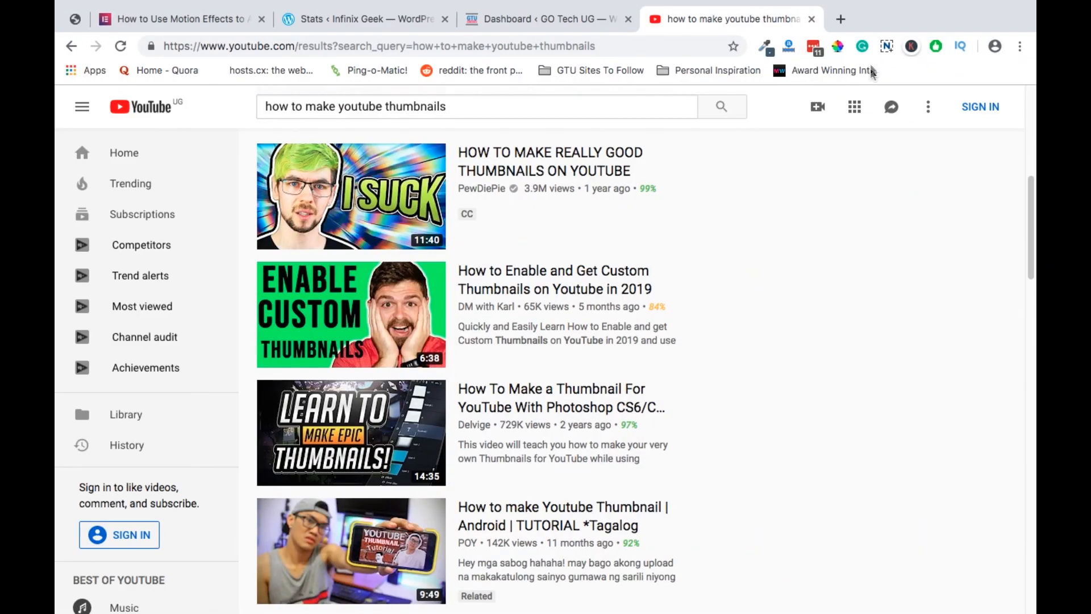
pyautogui.click(841, 20)
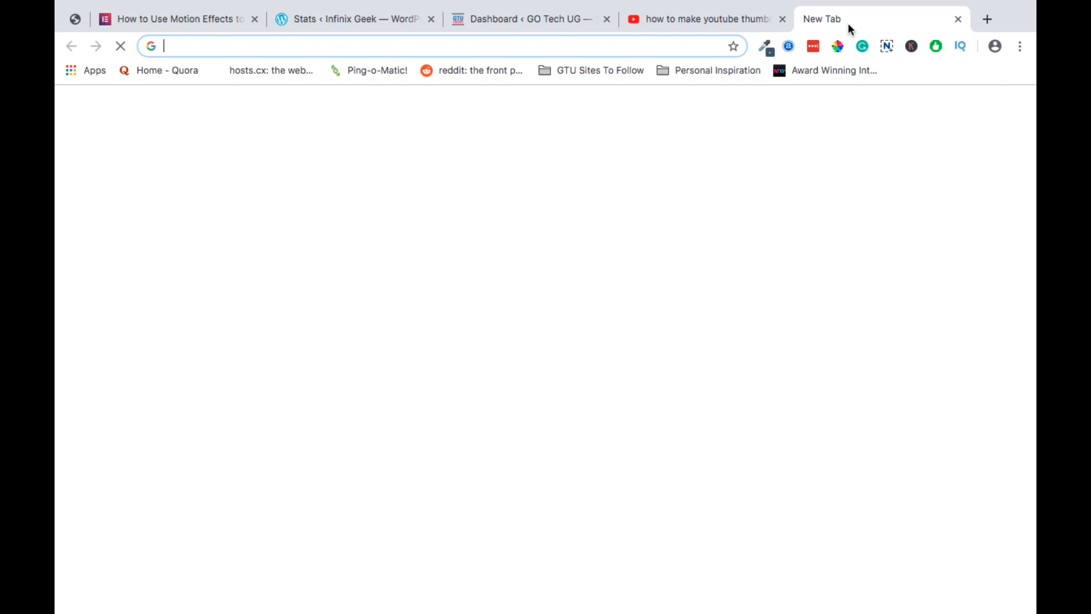
pyautogui.write('f')
pyautogui.press('BackSpace')
pyautogui.press('BackSpace')
pyautogui.write('fr')
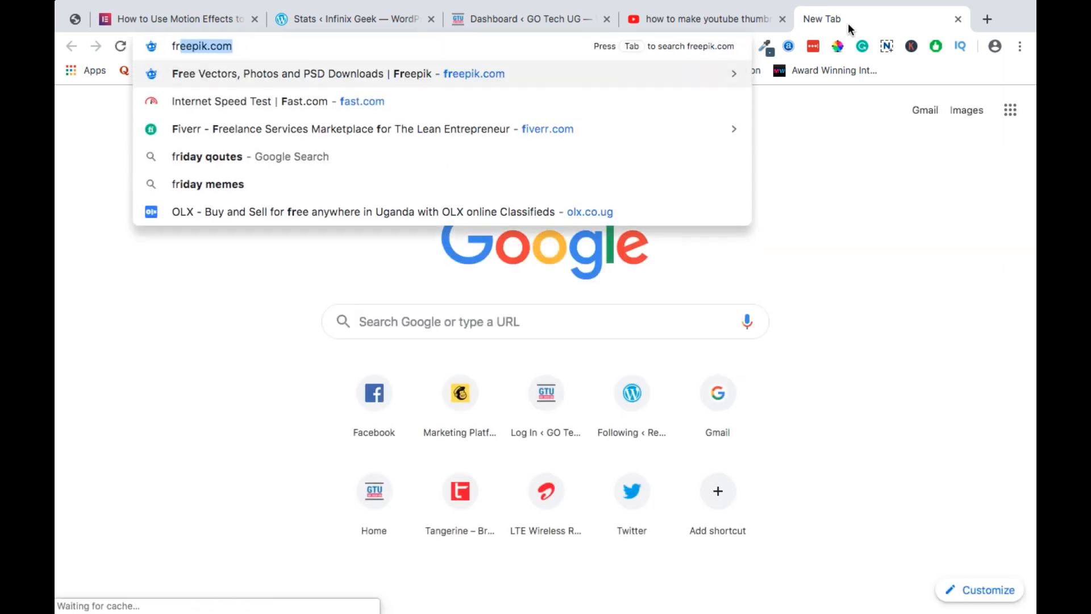
pyautogui.press('BackSpace')
pyautogui.press('BackSpace')
pyautogui.press('BackSpace')
# Search Google for 1001fonts and open the 1001 Fonts website.
pyautogui.write('1001')
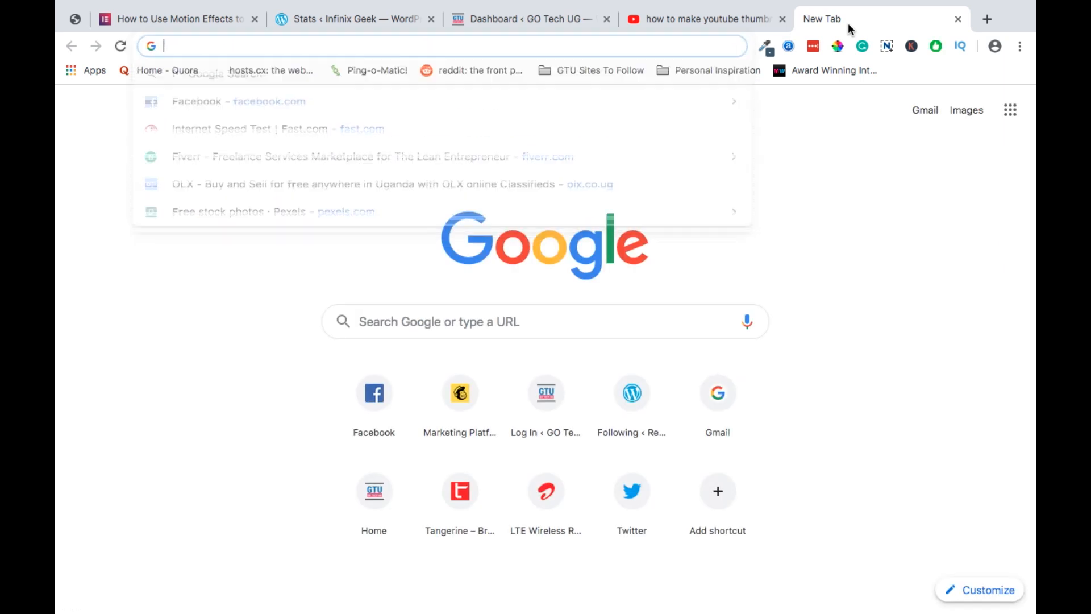
pyautogui.write('f')
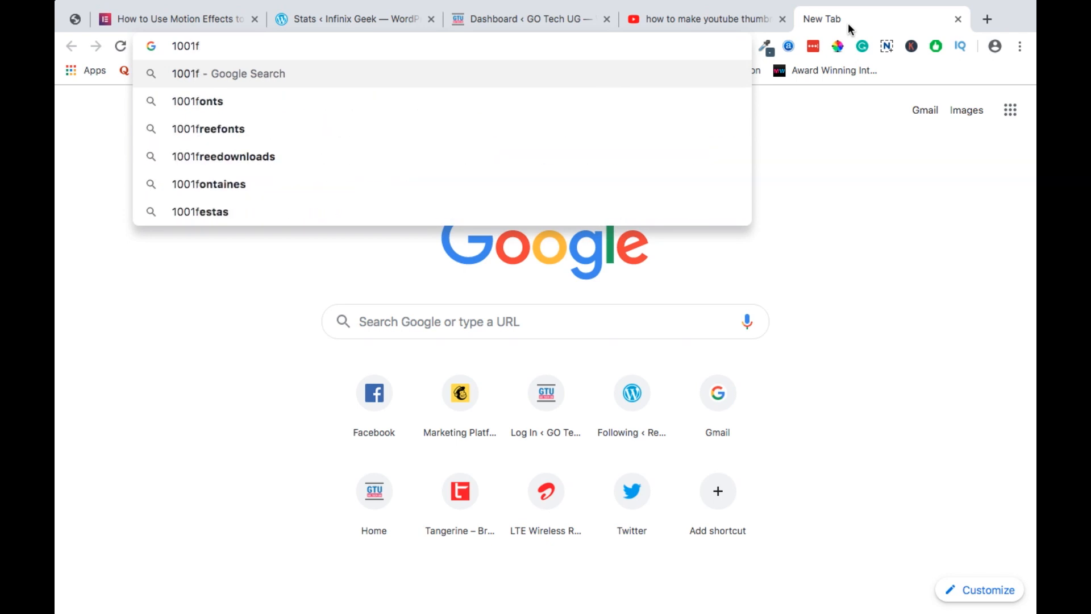
pyautogui.write('onts')
pyautogui.press('Return')
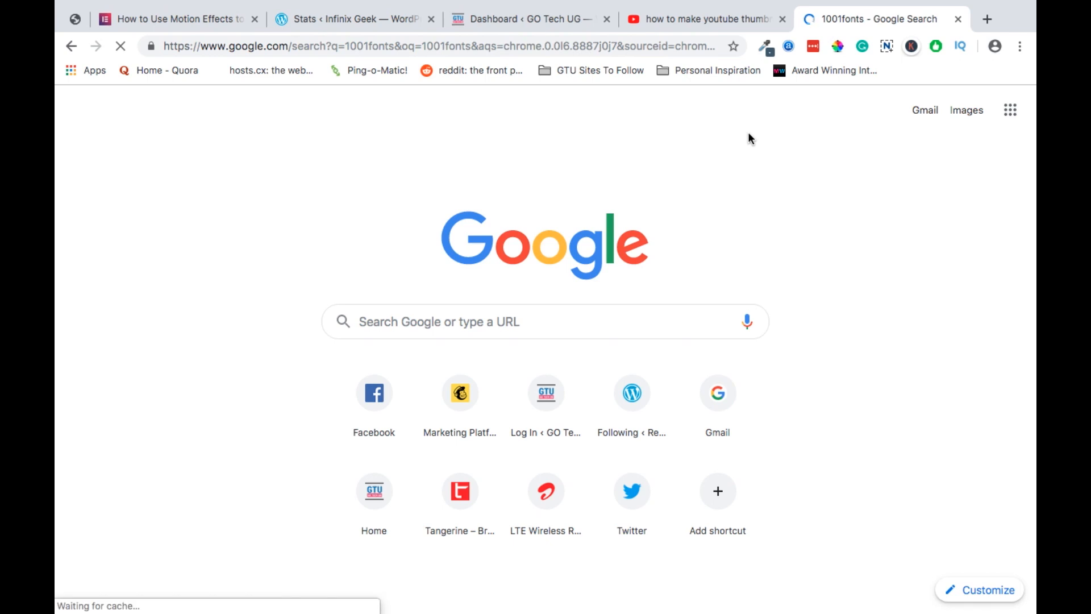
pyautogui.click(254, 228)
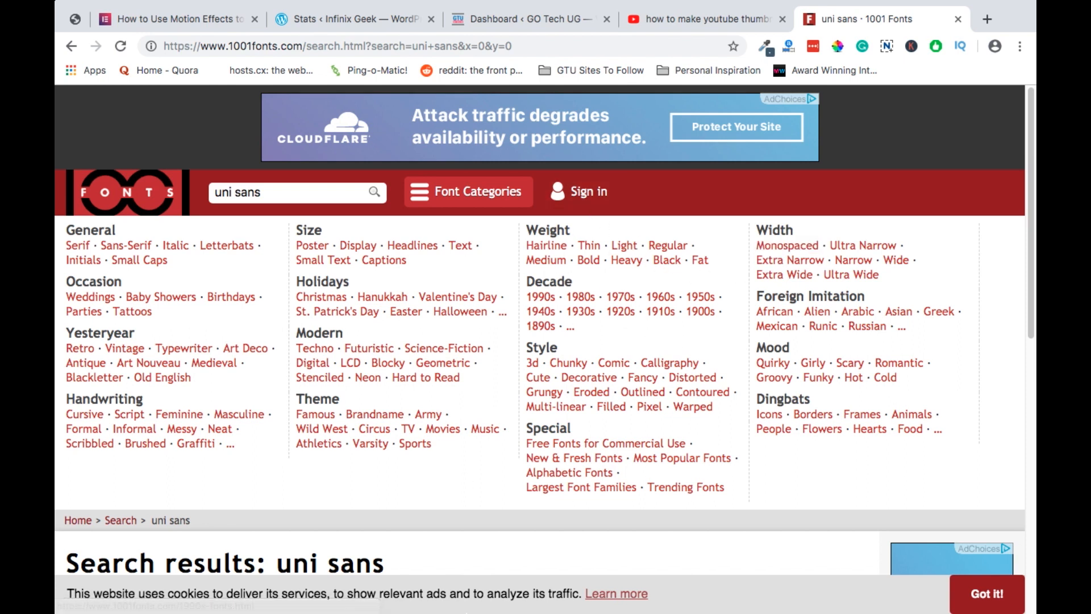
# Return to Illustrator, set the pasted title text to 100 pt and enlarge its text area.
pyautogui.moveTo(472, 602)
pyautogui.click(529, 594)
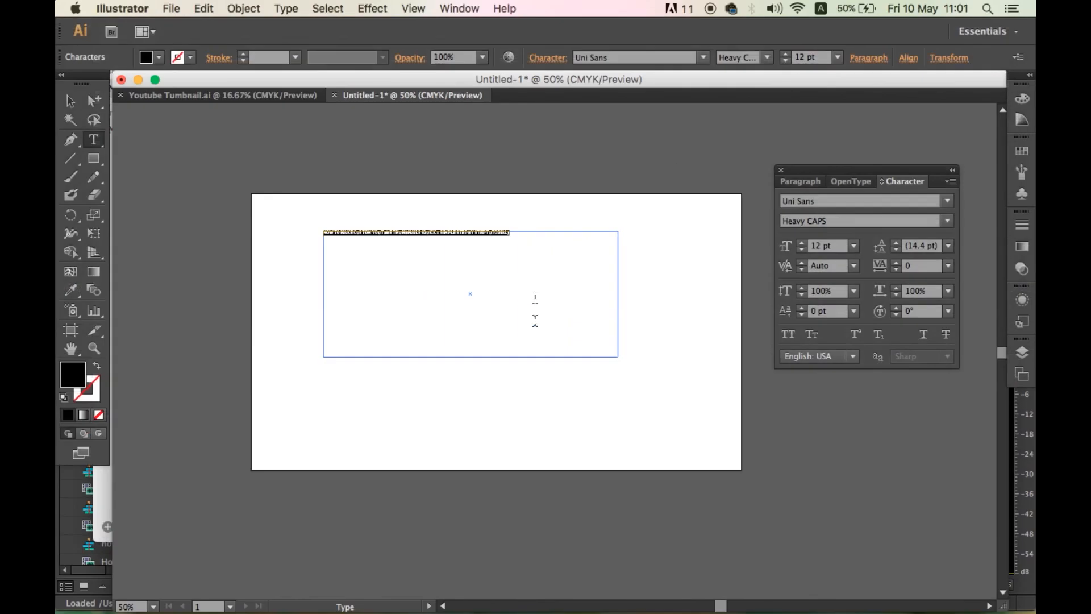
pyautogui.click(817, 59)
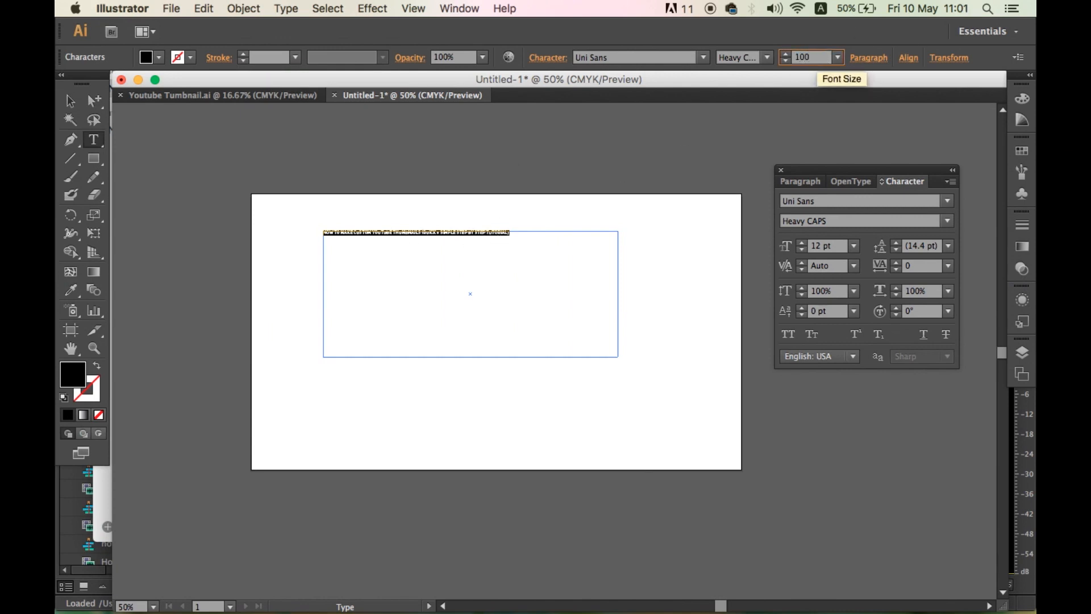
pyautogui.press('Return')
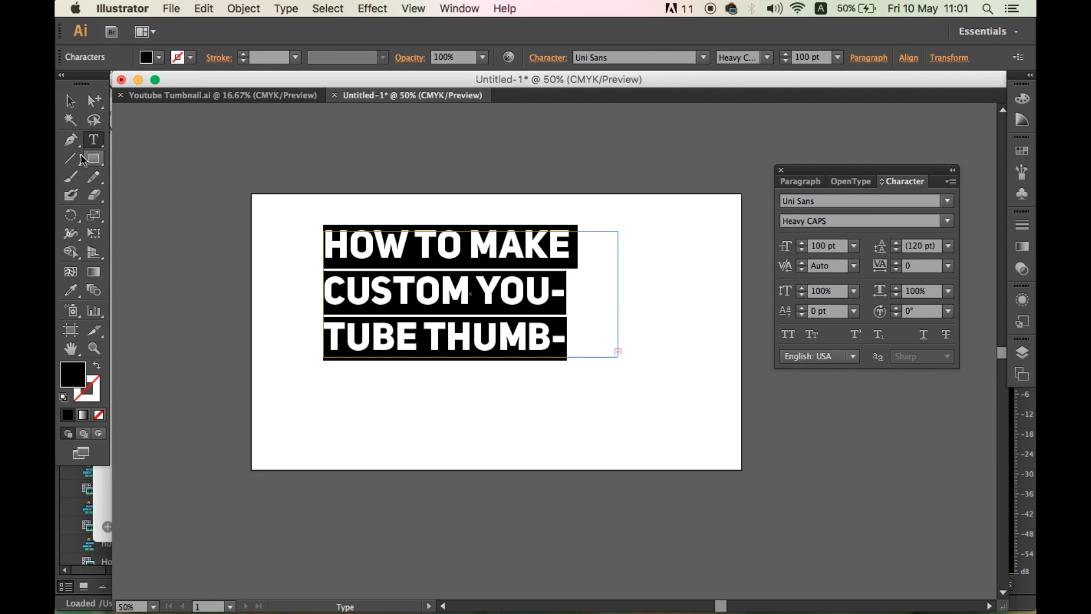
pyautogui.click(72, 104)
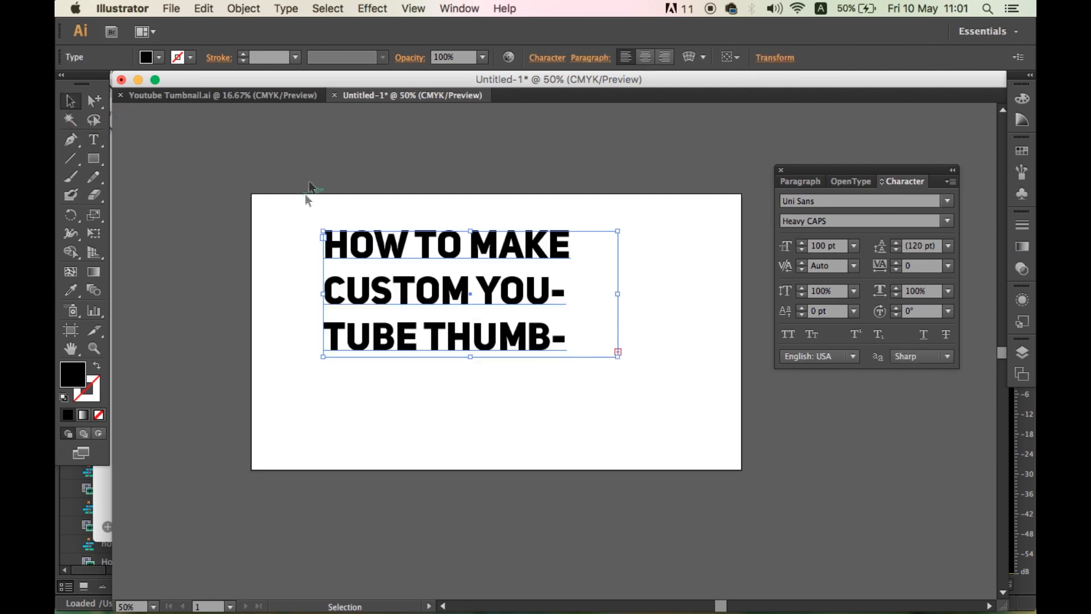
pyautogui.moveTo(618, 360); pyautogui.dragTo(695, 440)
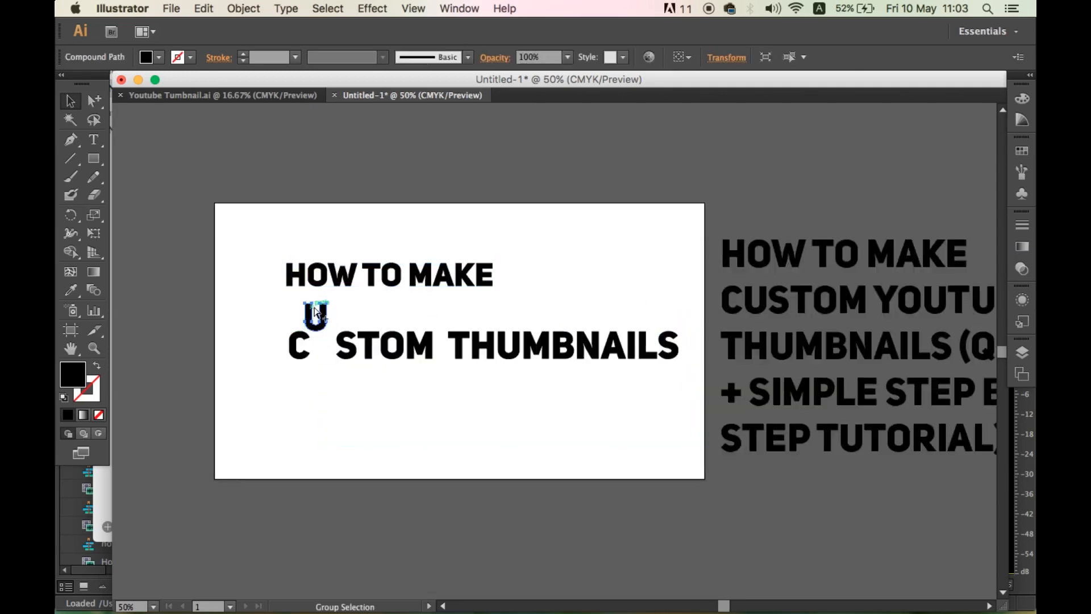
# Move the letter U back into CUSTOM and raise CUSTOM THUMBNAILS to just beneath HOW TO MAKE.
pyautogui.moveTo(311, 318); pyautogui.dragTo(318, 344)
pyautogui.moveTo(677, 373); pyautogui.dragTo(294, 326)
# Copy the full title text onto the lower artboard and delete everything in it before (QUICK + SIMPLE STEP BY STEP TUTORIAL).
pyautogui.click(816, 419)
pyautogui.moveTo(816, 419); pyautogui.dragTo(348, 470)
pyautogui.press('t')
pyautogui.moveTo(489, 398); pyautogui.dragTo(224, 305)
pyautogui.press('BackSpace')
# Set the subtitle text to 30 pt and fit its text area directly beneath CUSTOM THUMBNAILS.
pyautogui.press('super+a')
pyautogui.click(803, 58)
pyautogui.write('30')
pyautogui.press('Return')
pyautogui.click(70, 101)
pyautogui.moveTo(256, 300); pyautogui.dragTo(292, 344)
pyautogui.moveTo(663, 553); pyautogui.dragTo(662, 387)
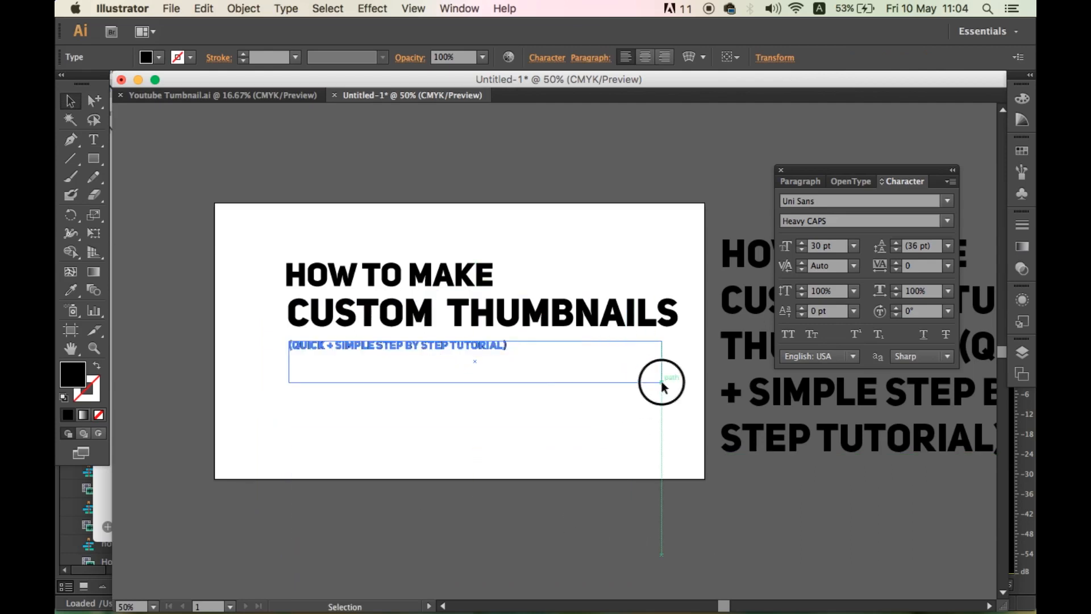
# Try the subtitle at 40 pt and settle on a font size of 50 pt.
pyautogui.doubleClick(817, 245)
pyautogui.write('40')
pyautogui.press('Return')
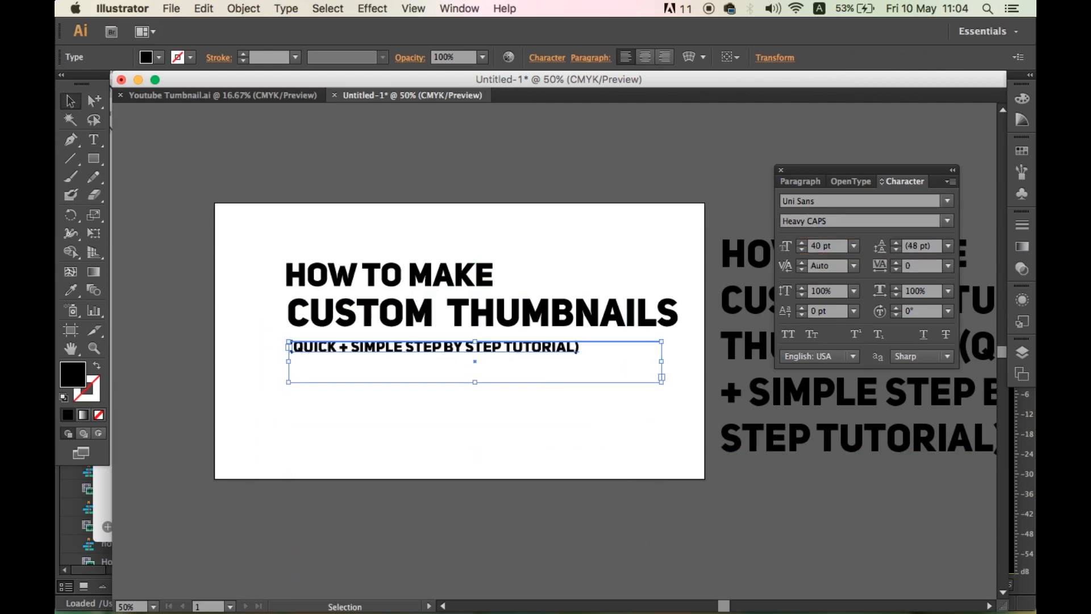
pyautogui.write('50')
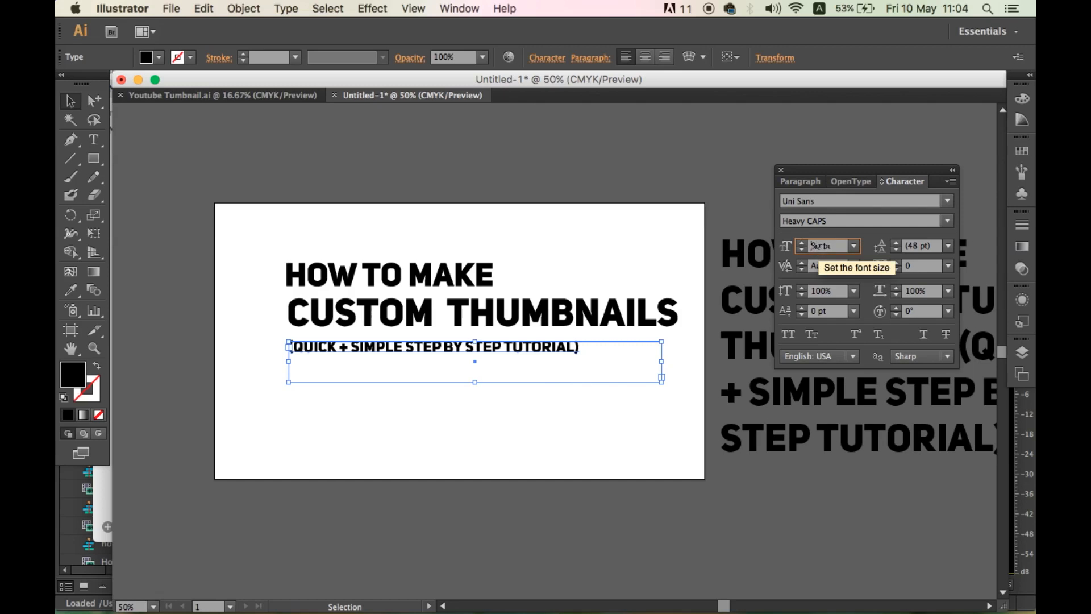
pyautogui.press('Return')
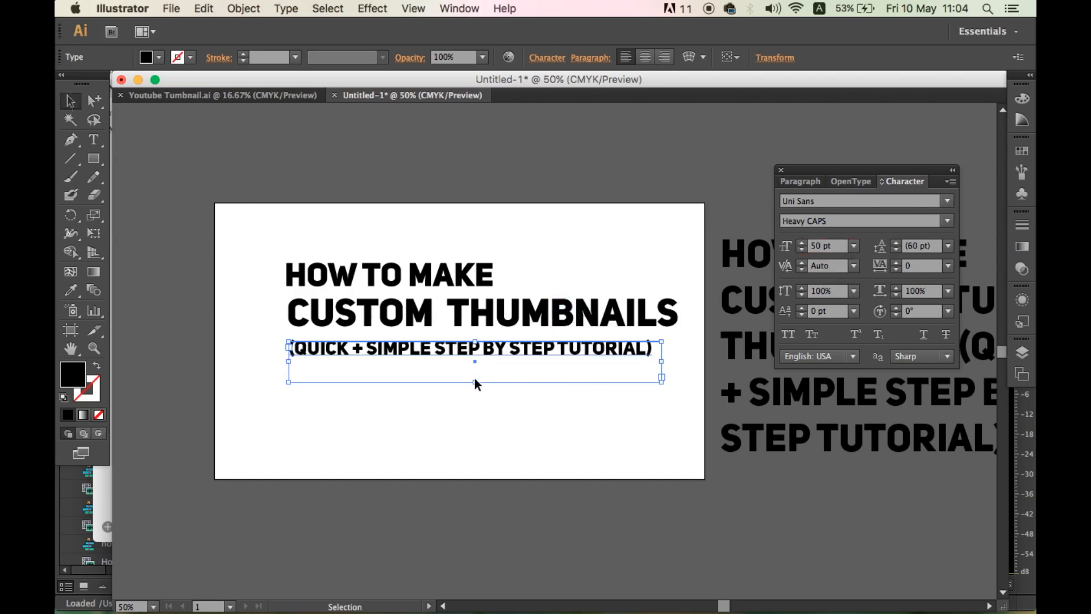
pyautogui.click(511, 415)
# Shift all the thumbnail text slightly down and left on the artboard, and move the spare full title farther away from it.
pyautogui.moveTo(670, 400); pyautogui.dragTo(309, 232)
pyautogui.moveTo(319, 269); pyautogui.dragTo(305, 299)
pyautogui.click(385, 434)
pyautogui.moveTo(731, 398); pyautogui.dragTo(985, 400)
pyautogui.click(423, 408)
pyautogui.moveTo(429, 404); pyautogui.dragTo(458, 376)
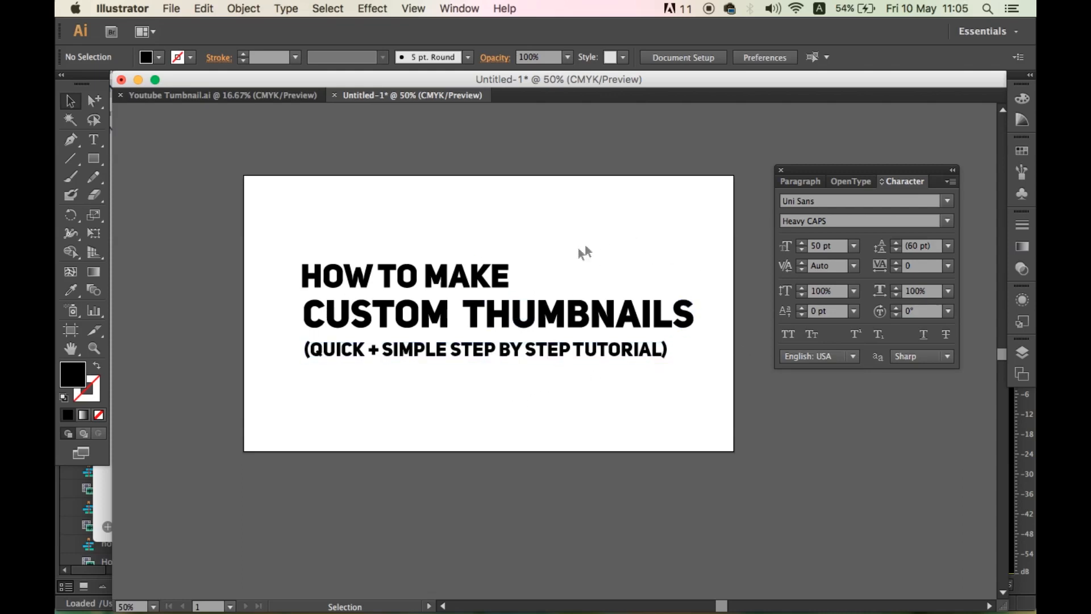
# Copy the YouTube logo from the EXPORT 1080P VIDEOS thumbnail in the Youtube Tumbnail.ai document.
pyautogui.hotkey('ctrl', 'Tab')
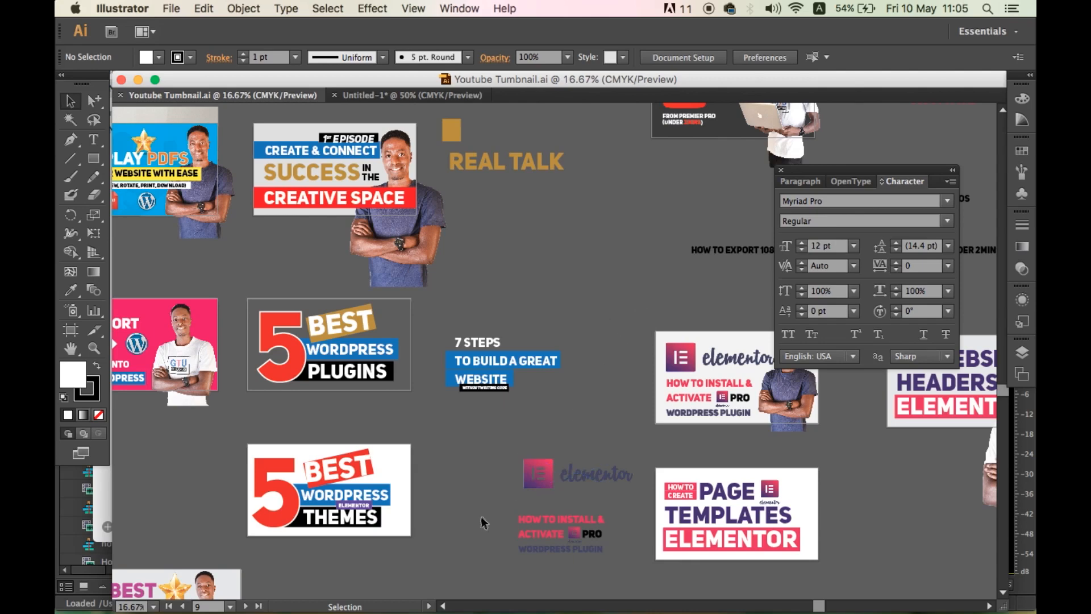
pyautogui.press('space')
pyautogui.moveTo(466, 527); pyautogui.dragTo(329, 404)
pyautogui.moveTo(484, 239); pyautogui.dragTo(458, 452)
pyautogui.moveTo(394, 188); pyautogui.dragTo(386, 286)
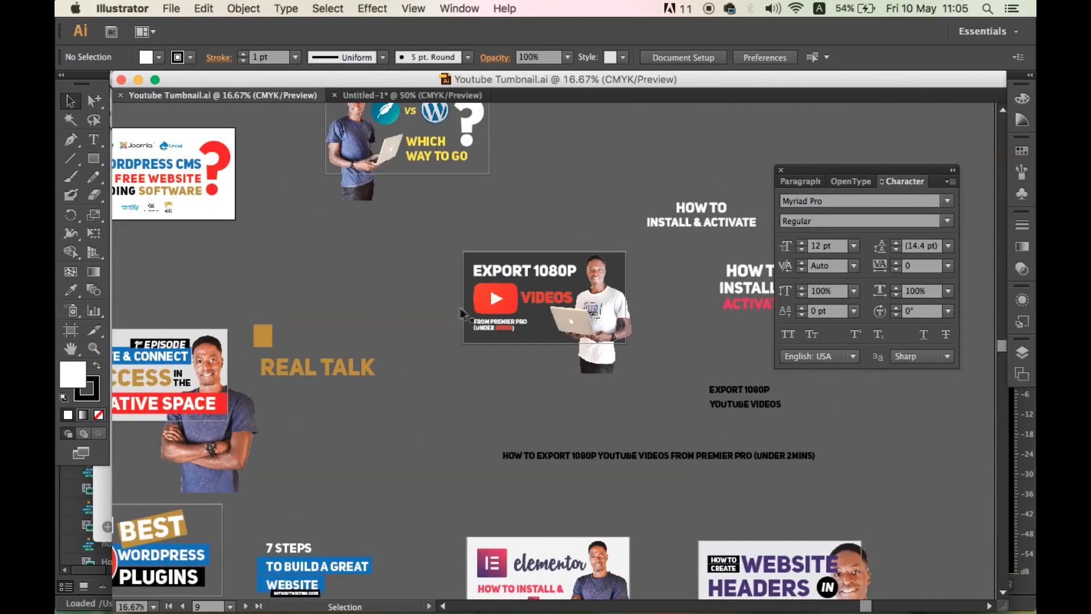
pyautogui.click(490, 301)
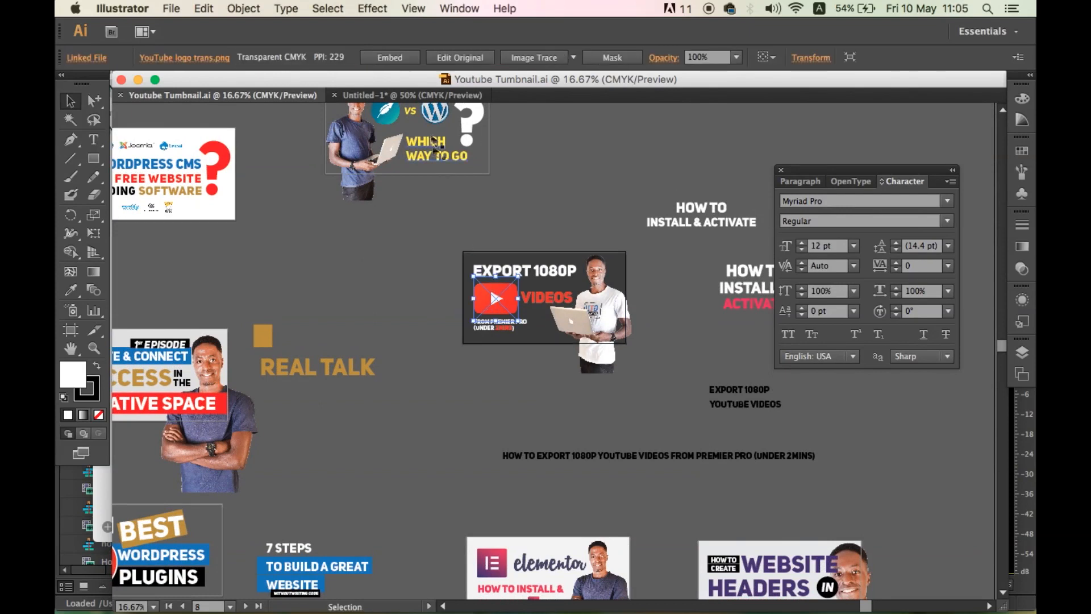
# Paste the YouTube logo into Untitled-1 and place it across the artboard's lower edge, below the subtitle.
pyautogui.click(412, 95)
pyautogui.click(462, 393)
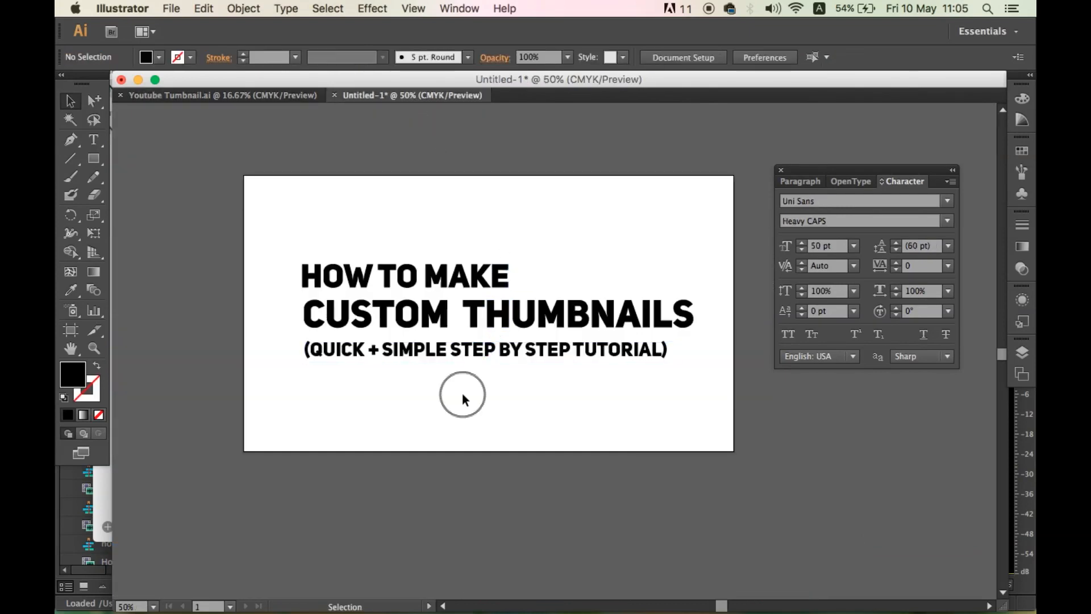
pyautogui.press('cmd+v')
pyautogui.moveTo(547, 348); pyautogui.dragTo(461, 450)
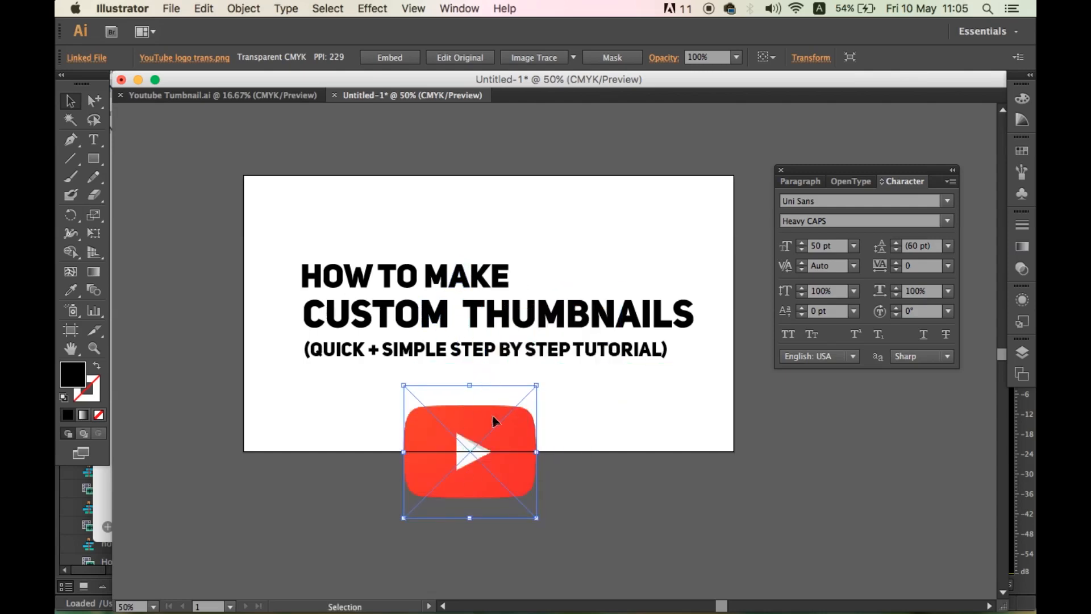
pyautogui.click(574, 403)
# Copy the photo of the man in the white GTU shirt from the WEBSITE HEADERS thumbnail into Untitled-1.
pyautogui.click(849, 561)
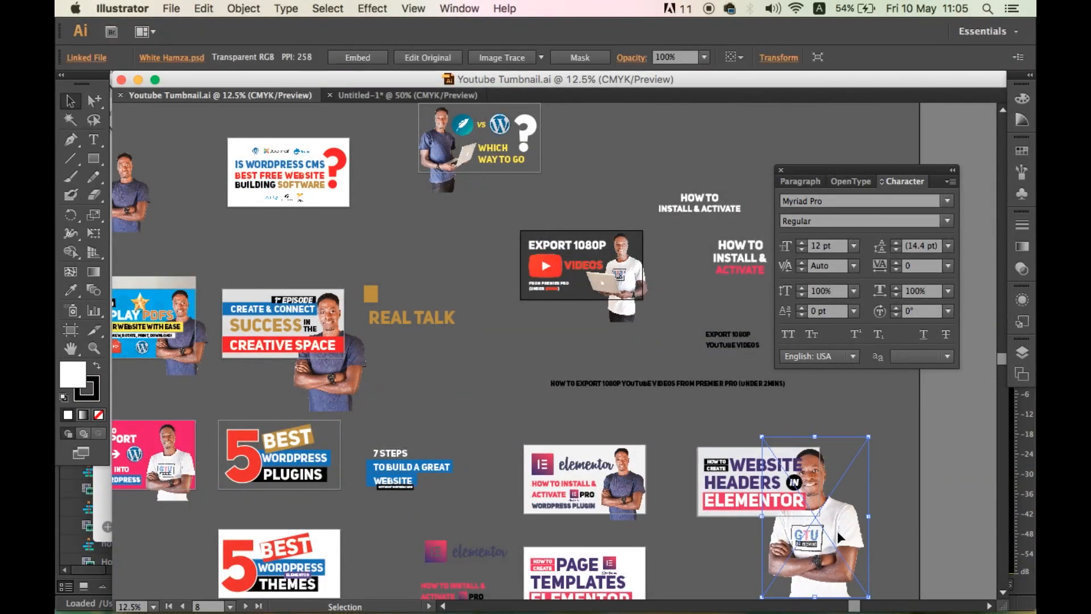
pyautogui.click(446, 95)
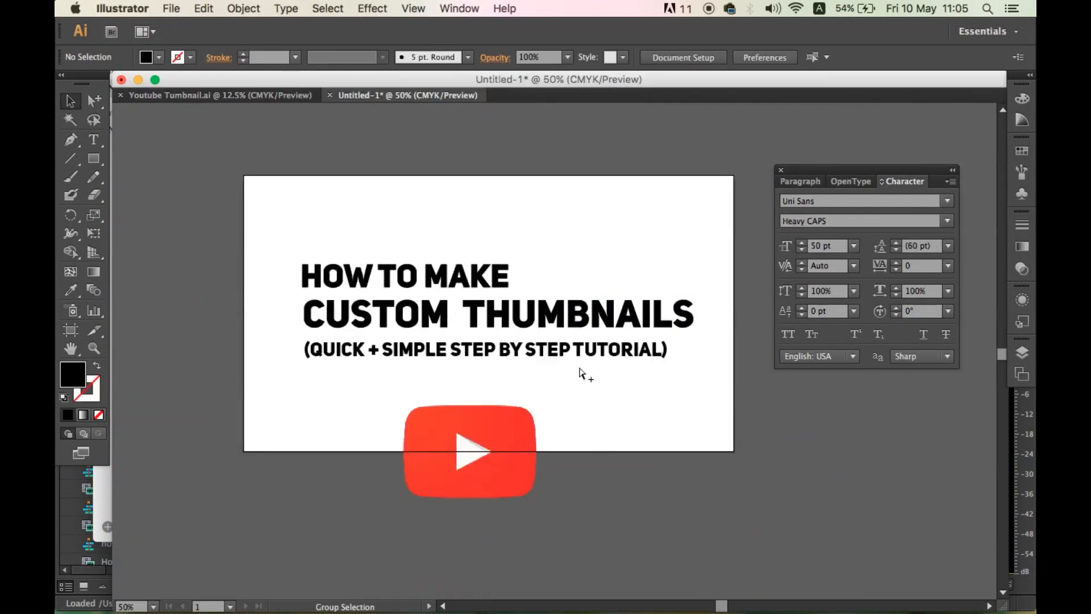
pyautogui.press('cmd+v')
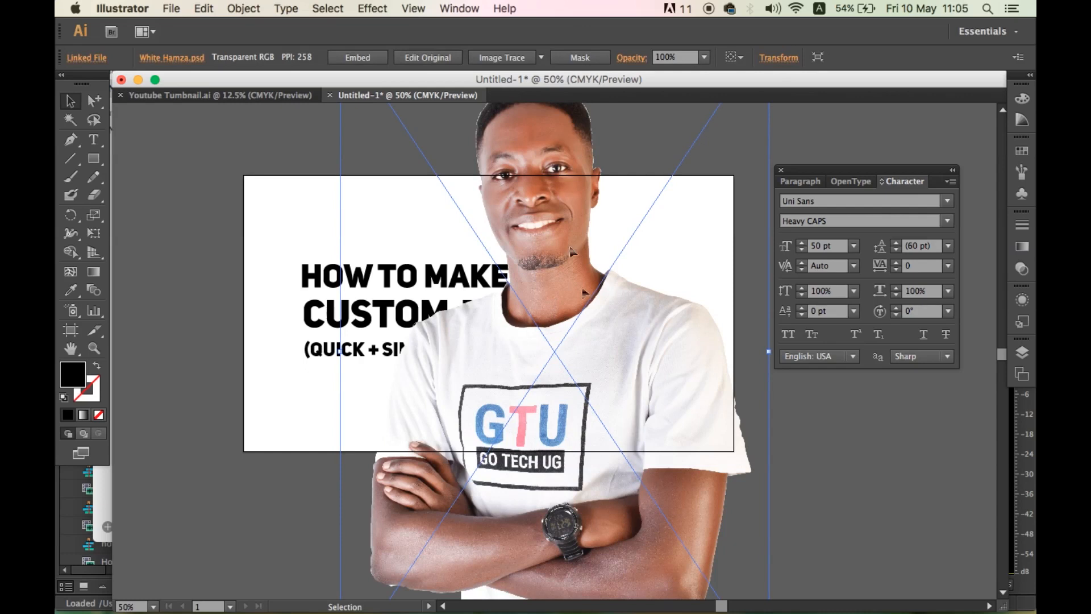
# Scale the man's photo down and position it on the right side of the artboard with his head near the upper edge.
pyautogui.moveTo(524, 191); pyautogui.dragTo(544, 329)
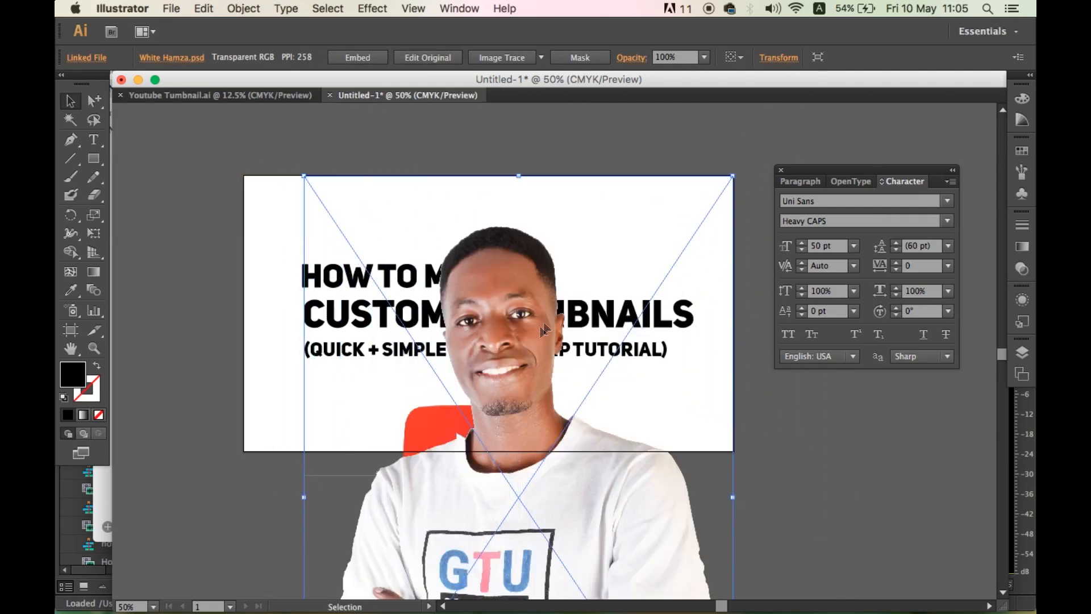
pyautogui.moveTo(492, 376); pyautogui.dragTo(506, 356)
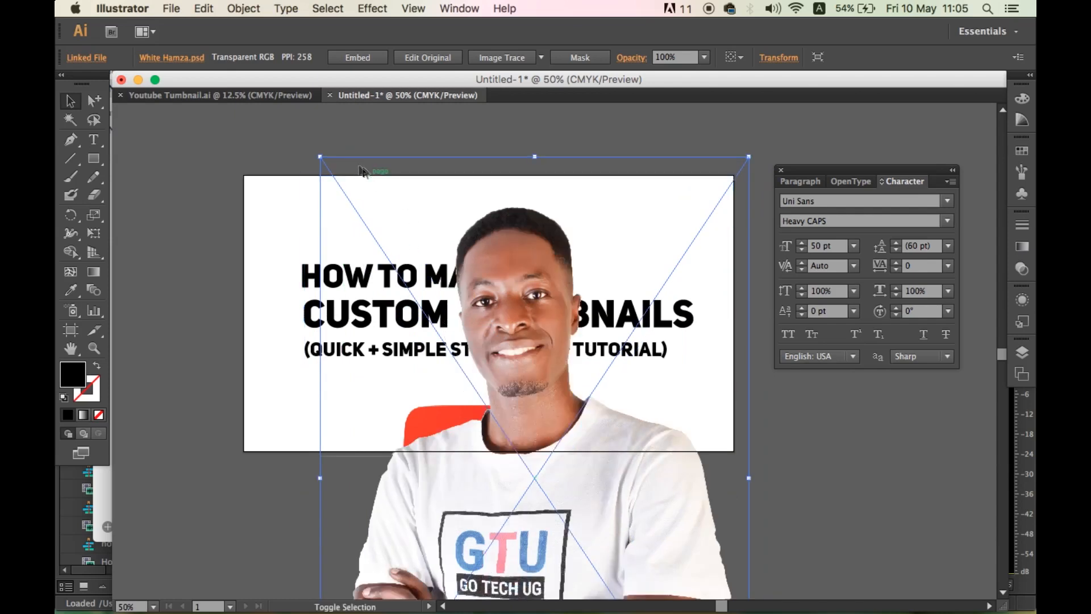
pyautogui.moveTo(318, 154); pyautogui.dragTo(445, 344)
pyautogui.moveTo(595, 449); pyautogui.dragTo(580, 284)
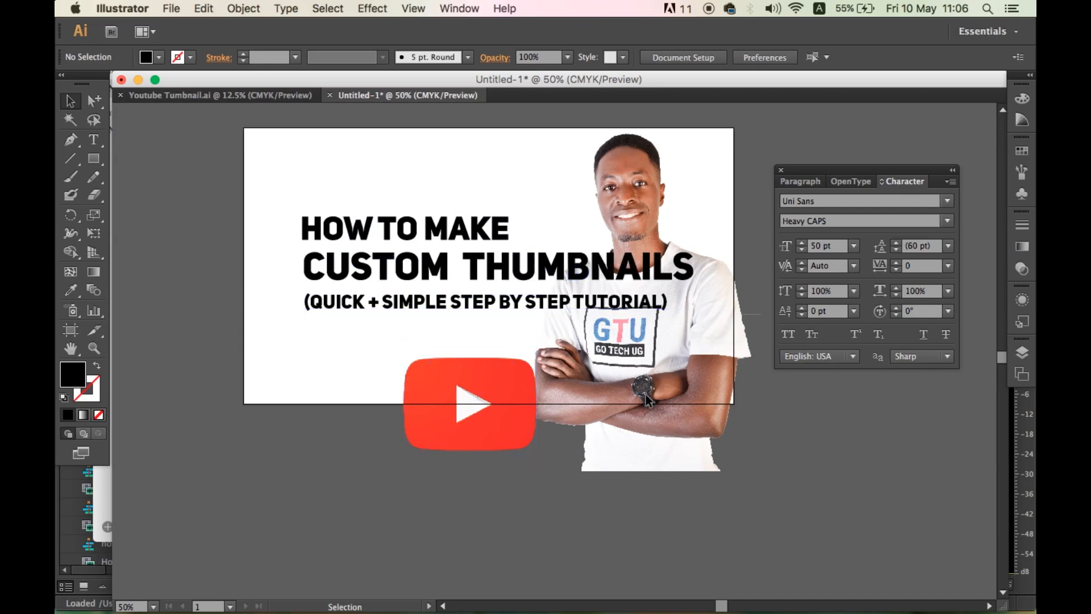
# Scale the YouTube logo down so it fits between the word CUSTOM and the man's photo.
pyautogui.click(471, 421)
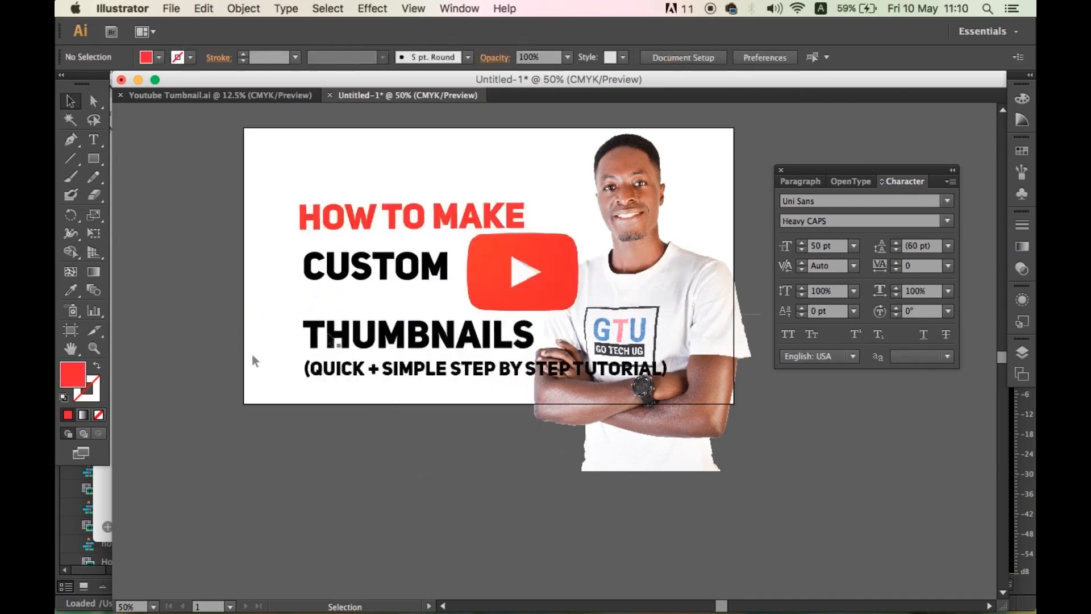
pyautogui.click(566, 320)
pyautogui.moveTo(565, 320); pyautogui.dragTo(510, 270)
# Move THUMBNAILS up close beneath CUSTOM and enlarge it to about 650 px wide.
pyautogui.click(430, 339)
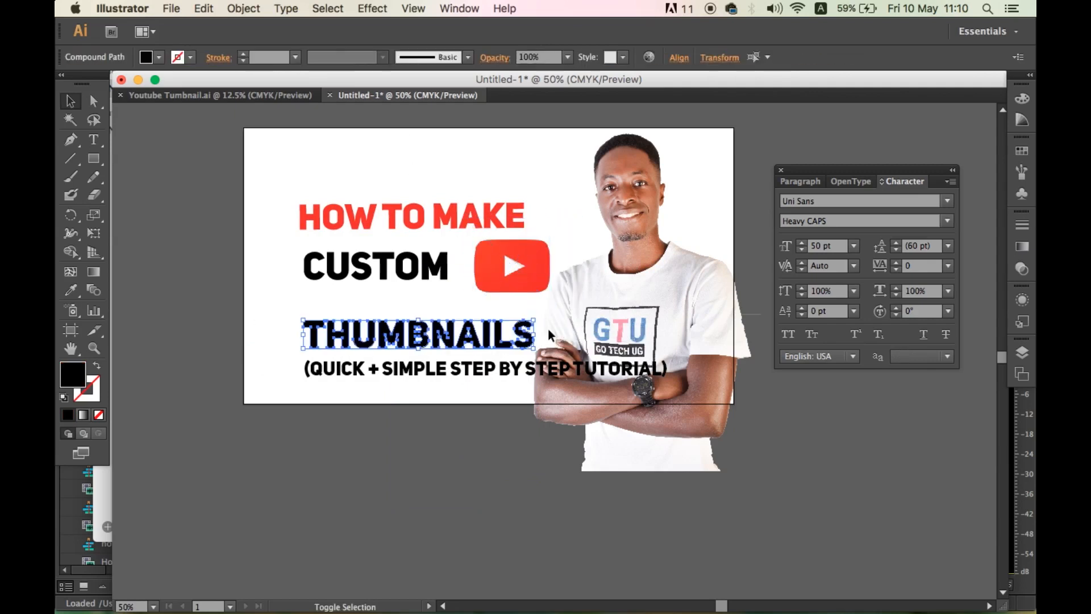
pyautogui.hotkey('shift', 'Up')
pyautogui.hotkey('shift', 'Up')
pyautogui.hotkey('shift', 'Up')
pyautogui.hotkey('shift', 'Up')
pyautogui.hotkey('shift', 'Up')
pyautogui.hotkey('shift', 'Up')
pyautogui.moveTo(557, 342); pyautogui.dragTo(554, 332)
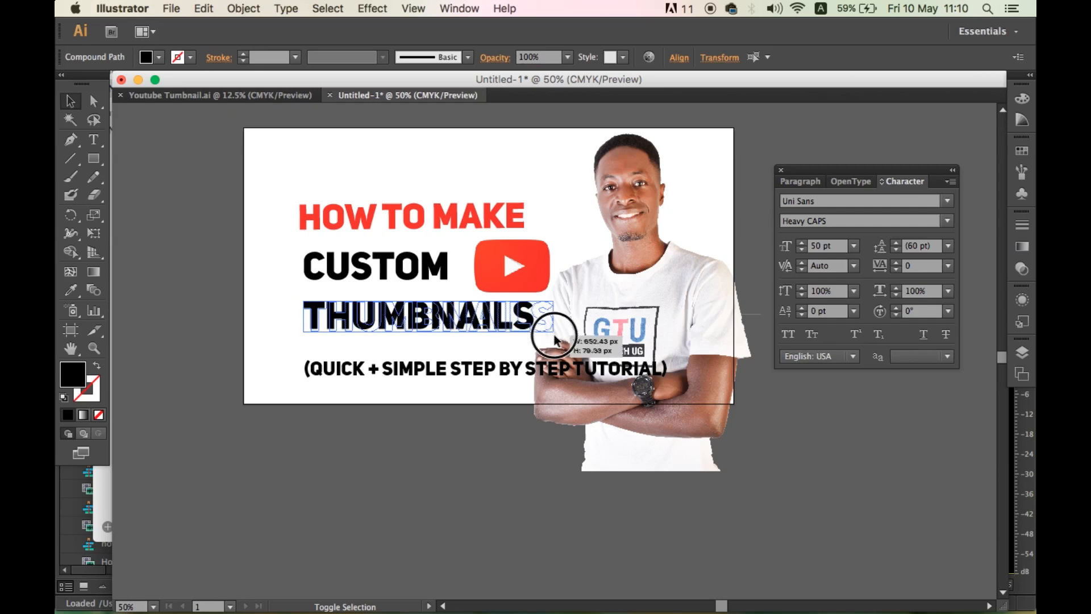
pyautogui.click(289, 263)
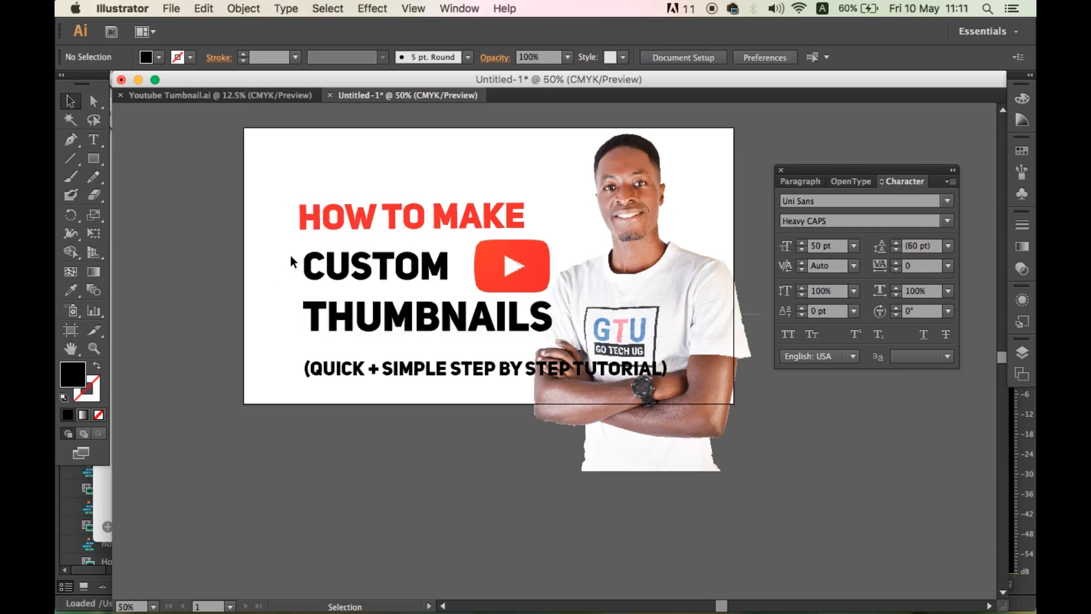
# Draw a rounded rectangle around THUMBNAILS, fill it with red sampled from the YouTube logo and send it to the back.
pyautogui.press('m')
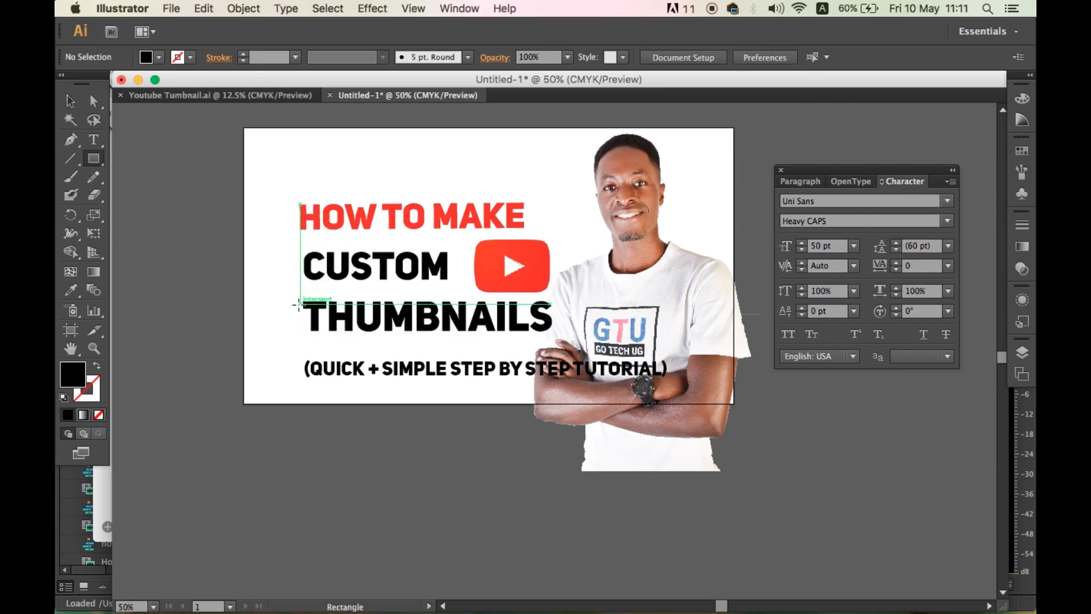
pyautogui.moveTo(94, 158); pyautogui.dragTo(109, 159)
pyautogui.moveTo(297, 295); pyautogui.dragTo(557, 336)
pyautogui.press('i')
pyautogui.click(523, 247)
pyautogui.press('v')
pyautogui.rightClick(304, 288)
pyautogui.moveTo(329, 506)
pyautogui.click(458, 549)
pyautogui.click(385, 424)
# Unlock the man's photo and send it behind the red rounded rectangle.
pyautogui.click(417, 324)
pyautogui.click(307, 322)
pyautogui.click(283, 325)
pyautogui.click(549, 327)
pyautogui.click(275, 332)
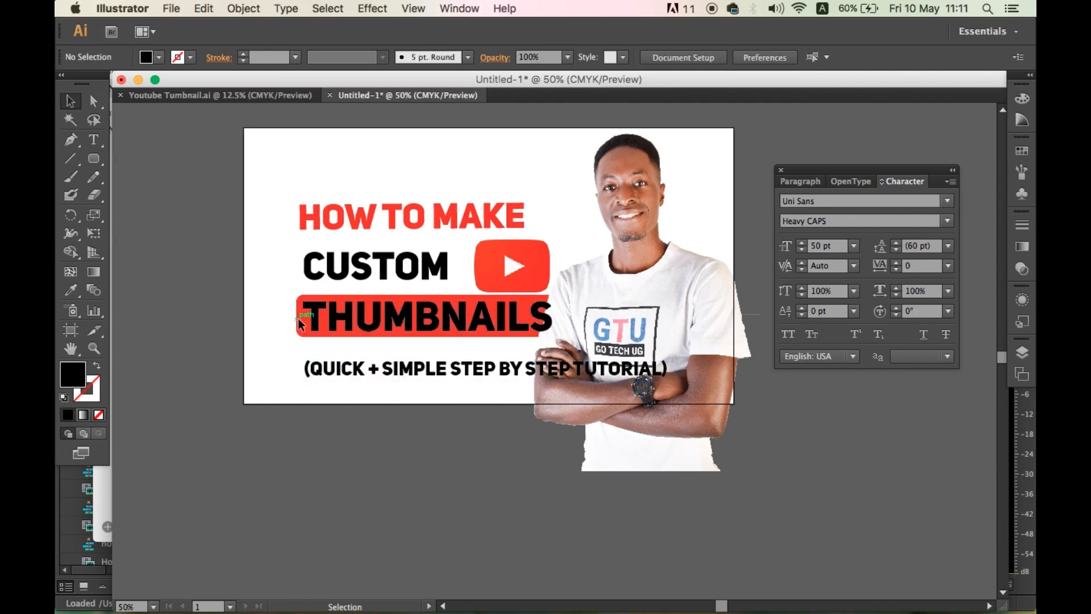
pyautogui.click(243, 8)
pyautogui.click(292, 109)
pyautogui.rightClick(691, 300)
pyautogui.moveTo(738, 396)
pyautogui.click(875, 432)
pyautogui.click(639, 479)
# Fill the word THUMBNAILS with white.
pyautogui.click(463, 322)
pyautogui.click(159, 58)
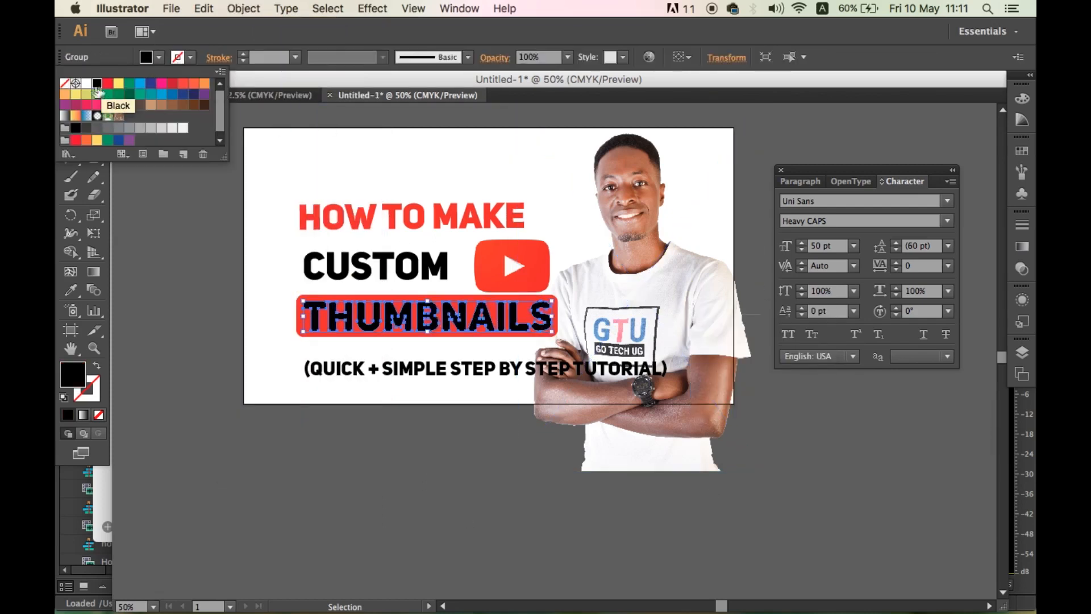
pyautogui.click(86, 83)
pyautogui.click(410, 428)
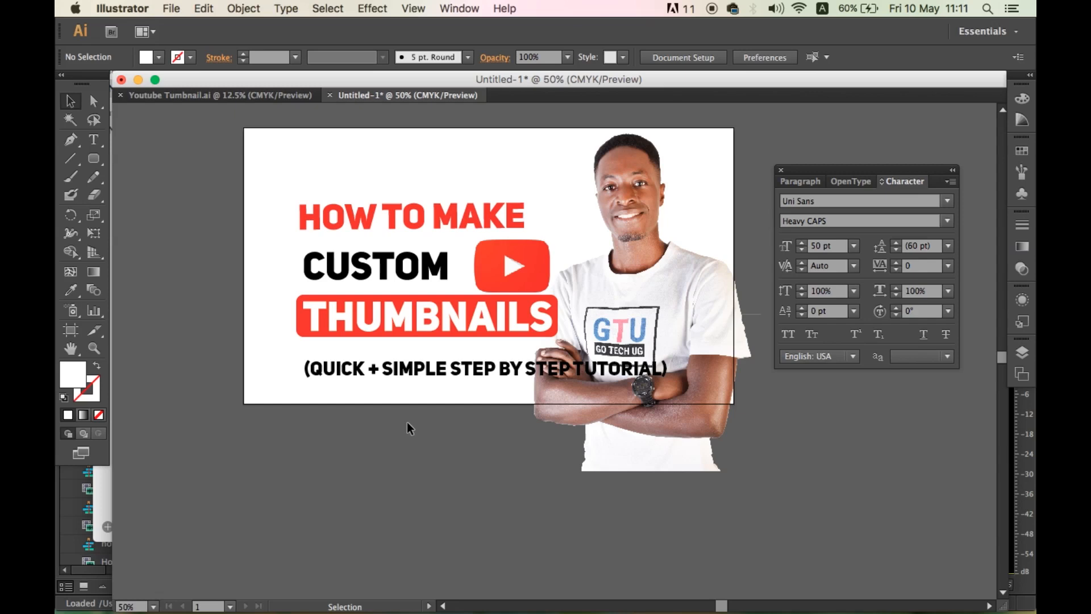
# Draw a rounded rectangle around CUSTOM, fill it yellow and send it to the back.
pyautogui.click(93, 158)
pyautogui.press('v')
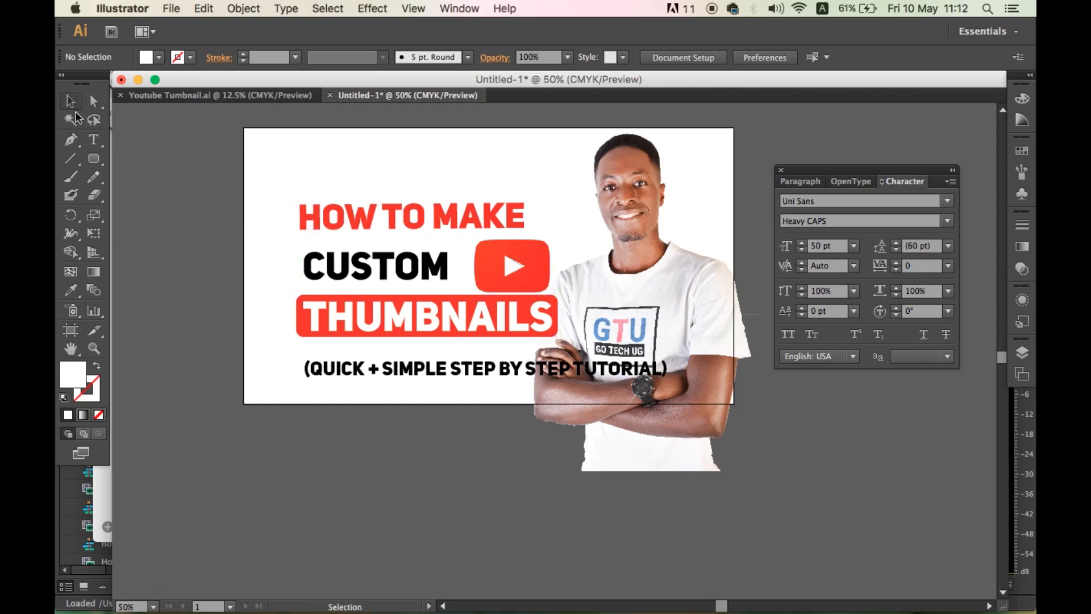
pyautogui.click(94, 159)
pyautogui.moveTo(300, 243); pyautogui.dragTo(457, 291)
pyautogui.press('v')
pyautogui.click(159, 57)
pyautogui.click(119, 83)
pyautogui.rightClick(306, 267)
pyautogui.moveTo(382, 485)
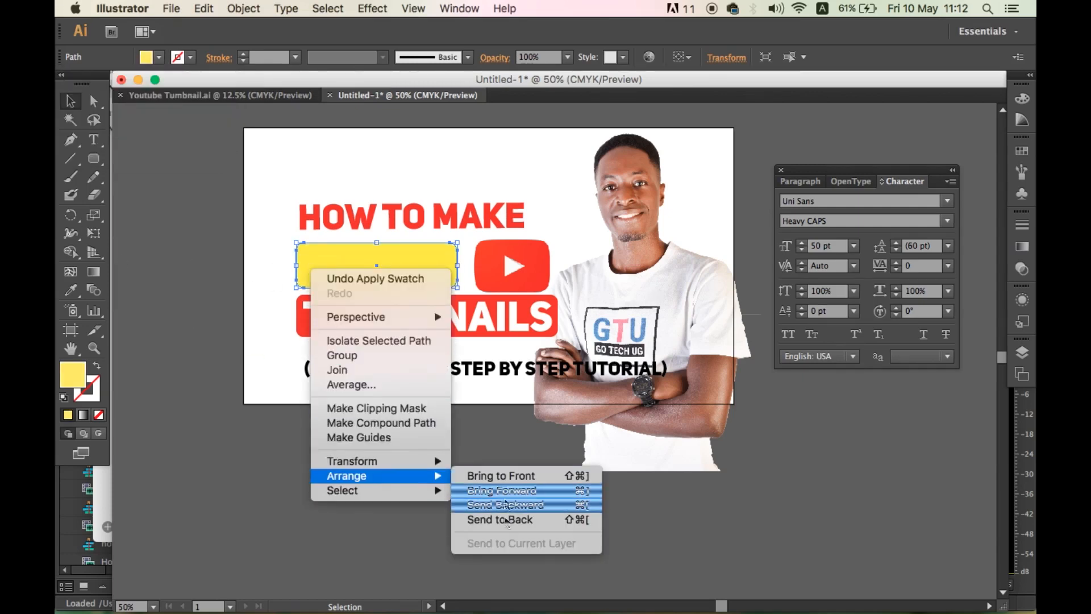
pyautogui.click(514, 515)
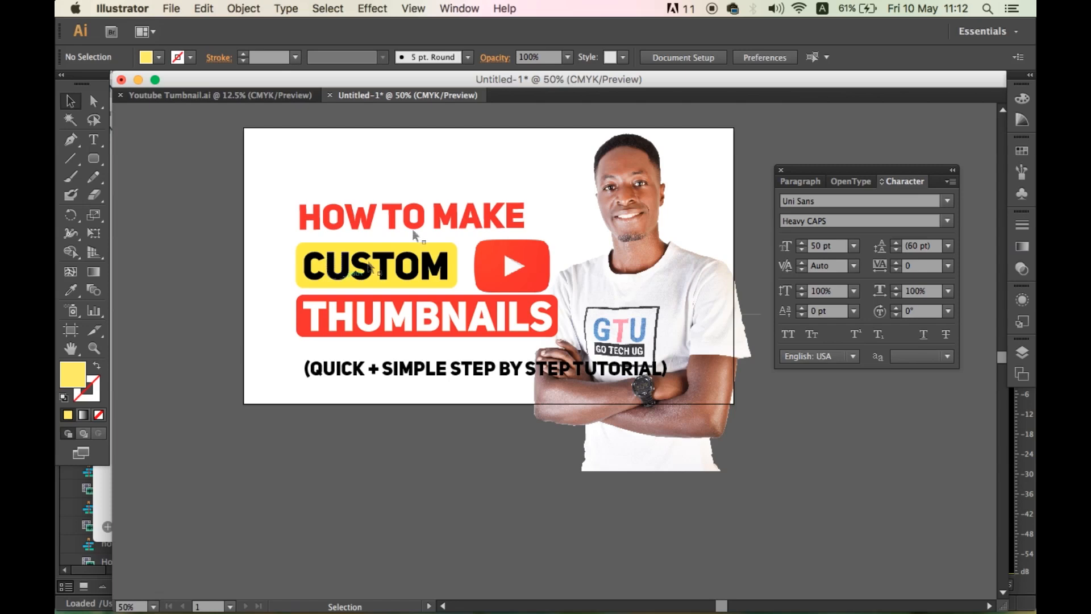
# Select only the letters of MAKE in the top line and fill them black.
pyautogui.click(413, 232)
pyautogui.click(350, 443)
pyautogui.moveTo(94, 101); pyautogui.dragTo(196, 121)
pyautogui.moveTo(448, 183); pyautogui.dragTo(600, 235)
pyautogui.keyDown('shift'); pyautogui.click(611, 256); pyautogui.keyUp('shift')
pyautogui.click(160, 58)
pyautogui.click(91, 85)
pyautogui.click(71, 101)
pyautogui.click(382, 156)
# Draw a rounded rectangle around MAKE, fill it with the same yellow as the CUSTOM background and send it behind the word.
pyautogui.click(94, 159)
pyautogui.moveTo(448, 191); pyautogui.dragTo(556, 236)
pyautogui.click(71, 102)
pyautogui.click(159, 57)
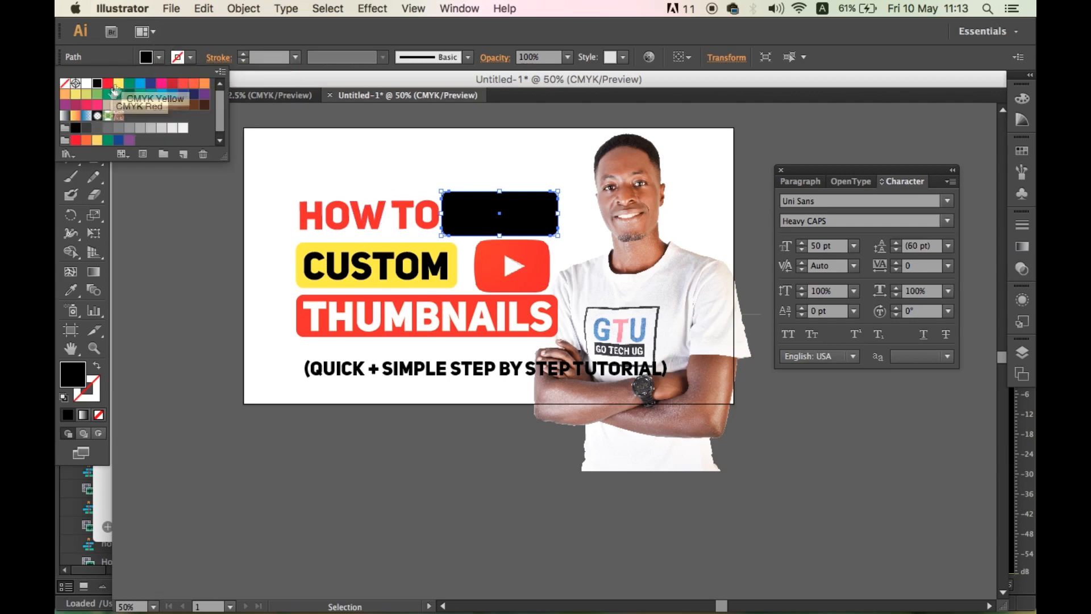
pyautogui.click(104, 98)
pyautogui.click(421, 206)
pyautogui.rightClick(475, 221)
pyautogui.moveTo(568, 434)
pyautogui.click(664, 473)
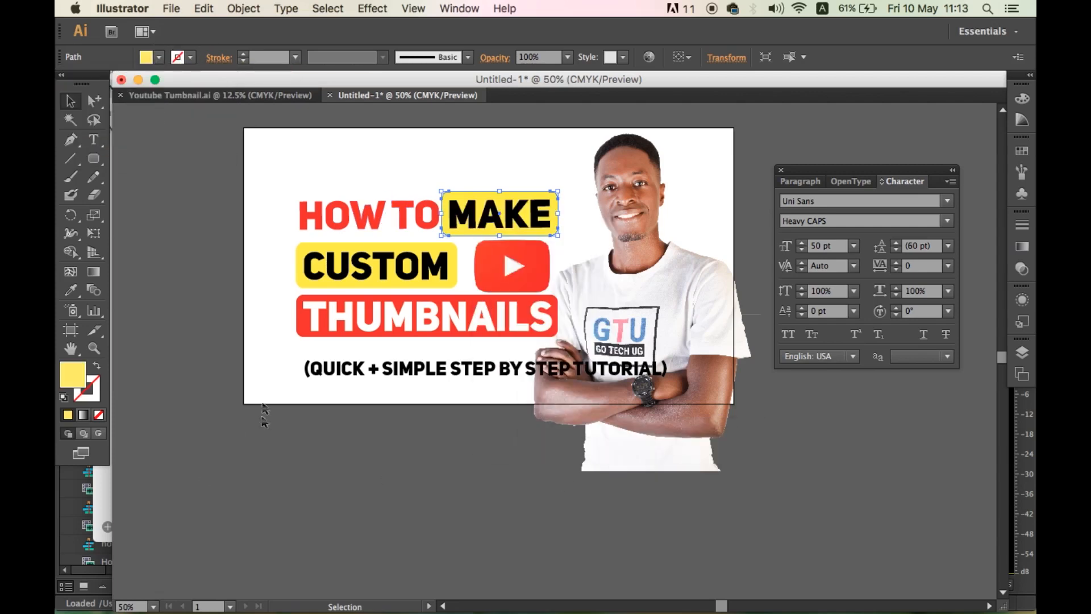
pyautogui.click(390, 565)
# Raise the subtitle slightly and add a black square-cornered rectangle of the subtitle's full width at the back.
pyautogui.moveTo(454, 371); pyautogui.dragTo(447, 360)
pyautogui.click(443, 427)
pyautogui.moveTo(99, 162); pyautogui.dragTo(122, 162)
pyautogui.moveTo(296, 345); pyautogui.dragTo(665, 374)
pyautogui.press('v')
pyautogui.rightClick(307, 372)
pyautogui.moveTo(398, 581)
pyautogui.click(483, 572)
# Fill the subtitle text (QUICK + SIMPLE STEP BY STEP TUTORIAL) with white.
pyautogui.click(398, 360)
pyautogui.click(159, 57)
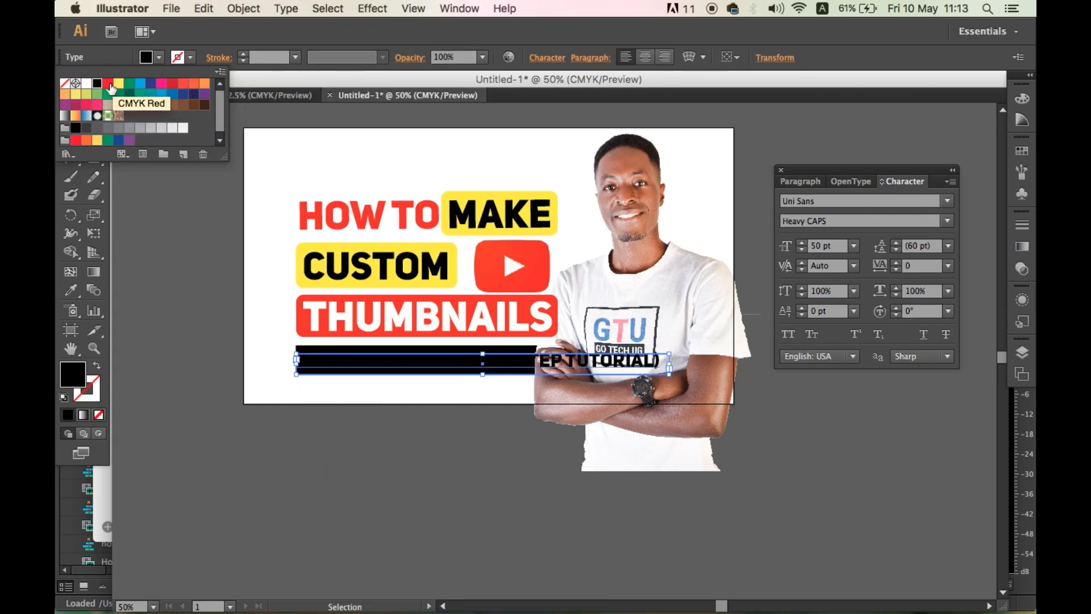
pyautogui.click(108, 83)
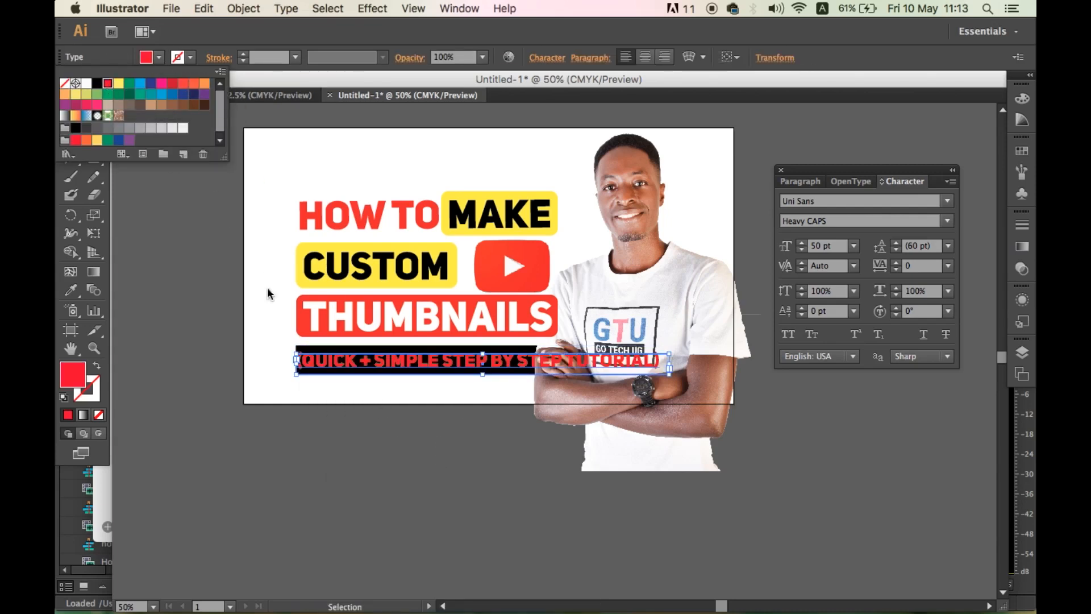
pyautogui.click(86, 84)
# Send the presenter photo behind all the other artwork.
pyautogui.click(682, 455)
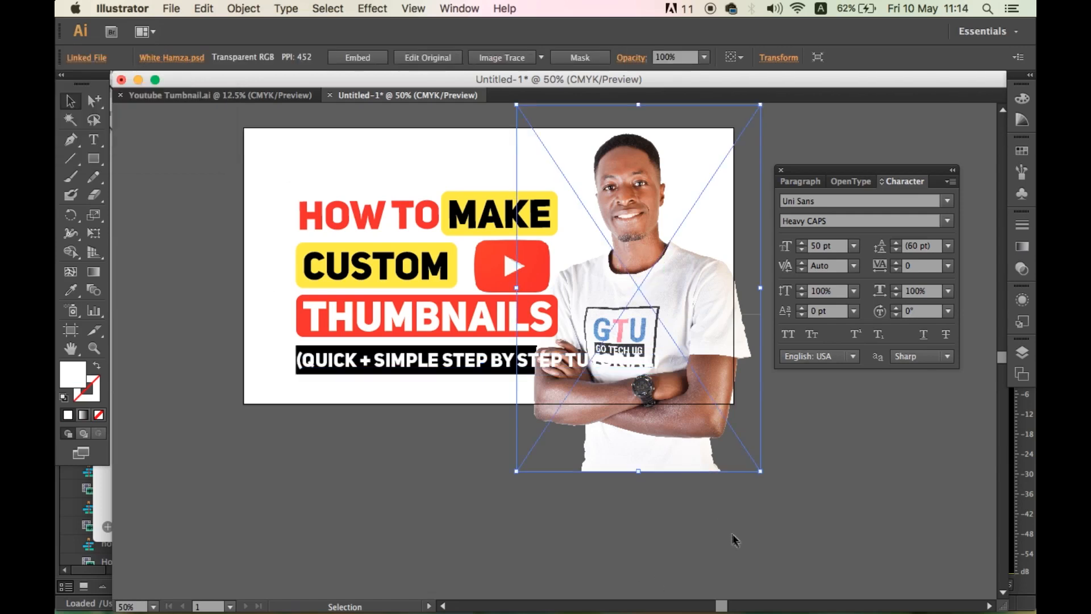
pyautogui.rightClick(703, 436)
pyautogui.moveTo(762, 522)
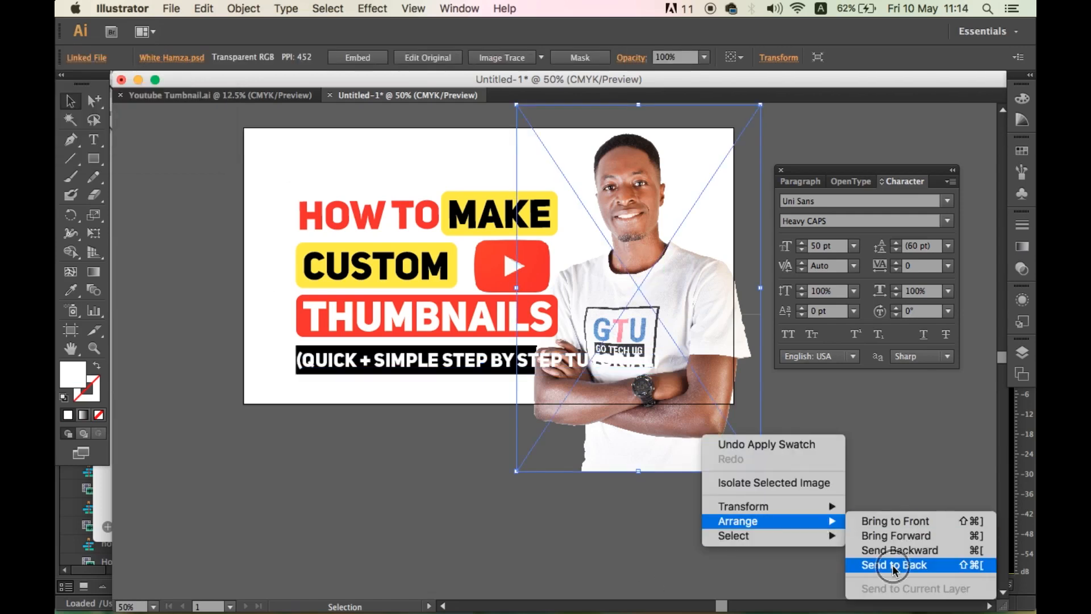
pyautogui.click(894, 565)
# Set the subtitle to 40 pt, narrow its text box to fit, and shift it slightly right on the black bar.
pyautogui.click(410, 360)
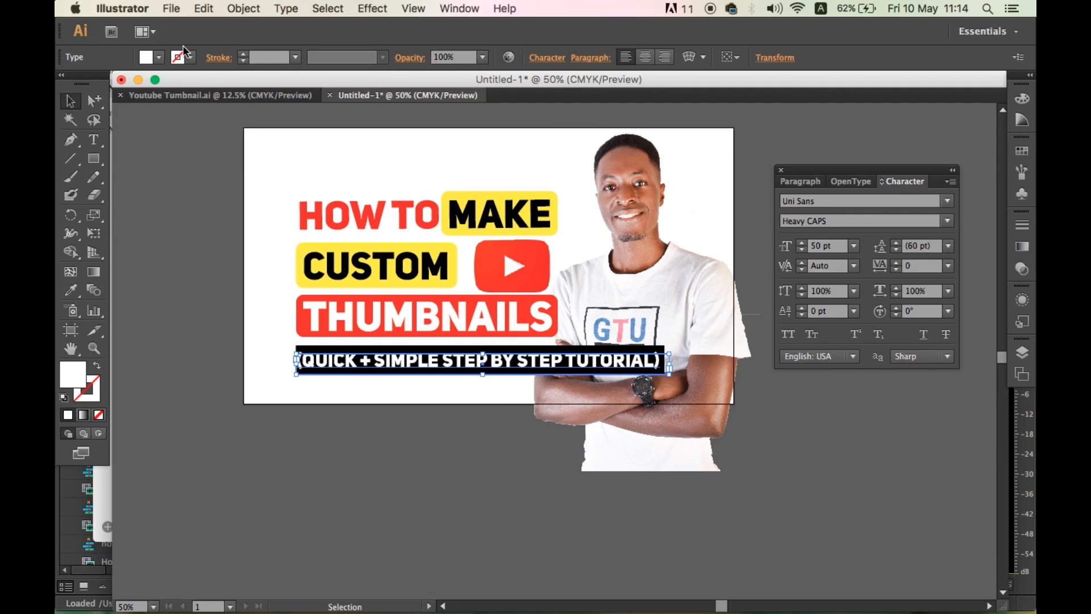
pyautogui.click(817, 247)
pyautogui.press('Return')
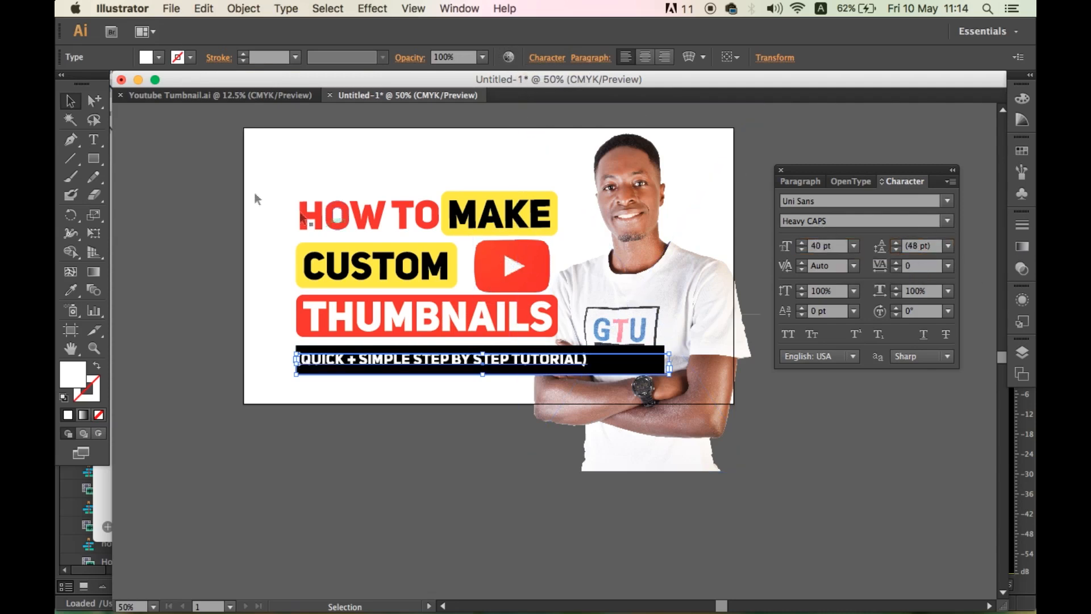
pyautogui.moveTo(669, 365); pyautogui.dragTo(604, 364)
pyautogui.hotkey('shift', 'Right')
pyautogui.hotkey('shift', 'Right')
pyautogui.hotkey('shift', 'Right')
pyautogui.hotkey('shift', 'Left')
pyautogui.hotkey('shift', 'Left')
pyautogui.hotkey('shift', 'Right')
# Shorten the black bar behind the subtitle to about 800 px wide.
pyautogui.click(383, 448)
pyautogui.click(642, 364)
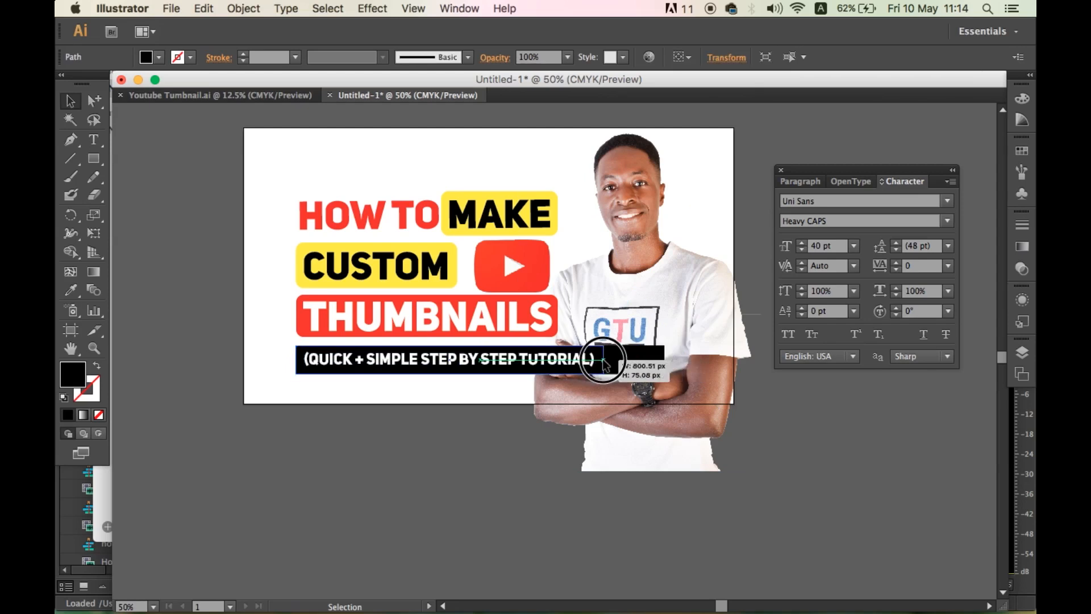
pyautogui.click(521, 462)
pyautogui.click(390, 475)
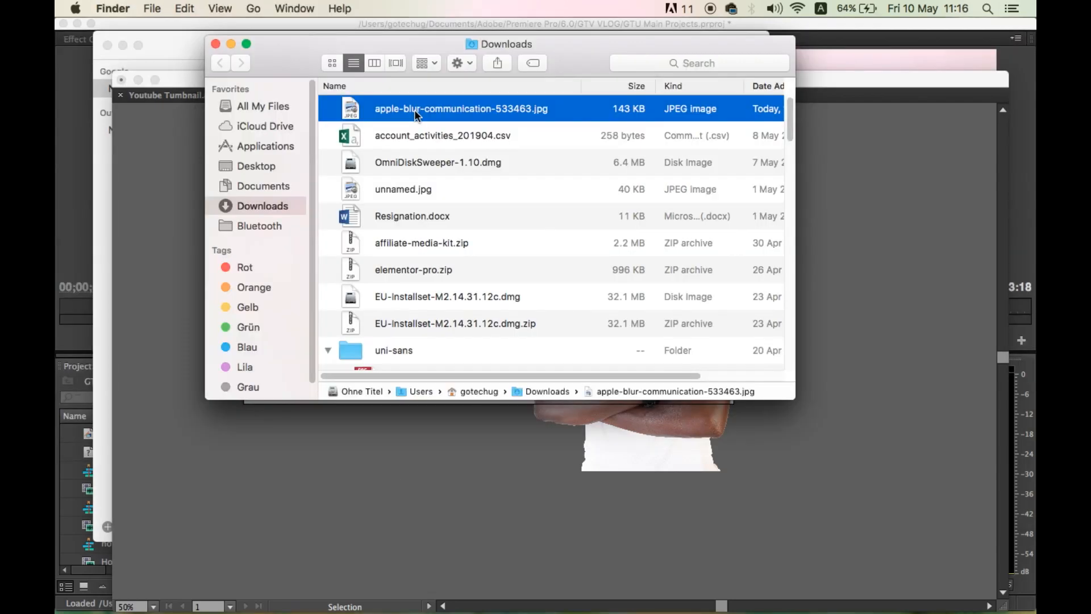
# Rename the downloaded image apple-blur-communication-533463.jpg in Finder's Downloads folder as youtube thumbnails.jpg.
pyautogui.click(414, 110)
pyautogui.write('yo')
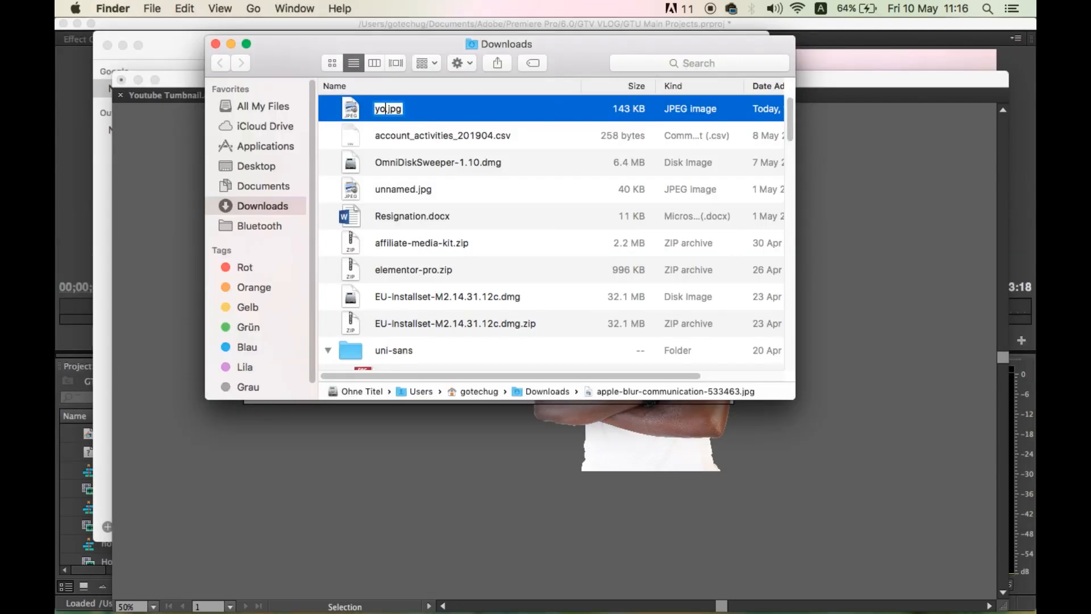
pyautogui.write('utube thumbnails')
pyautogui.press('Return')
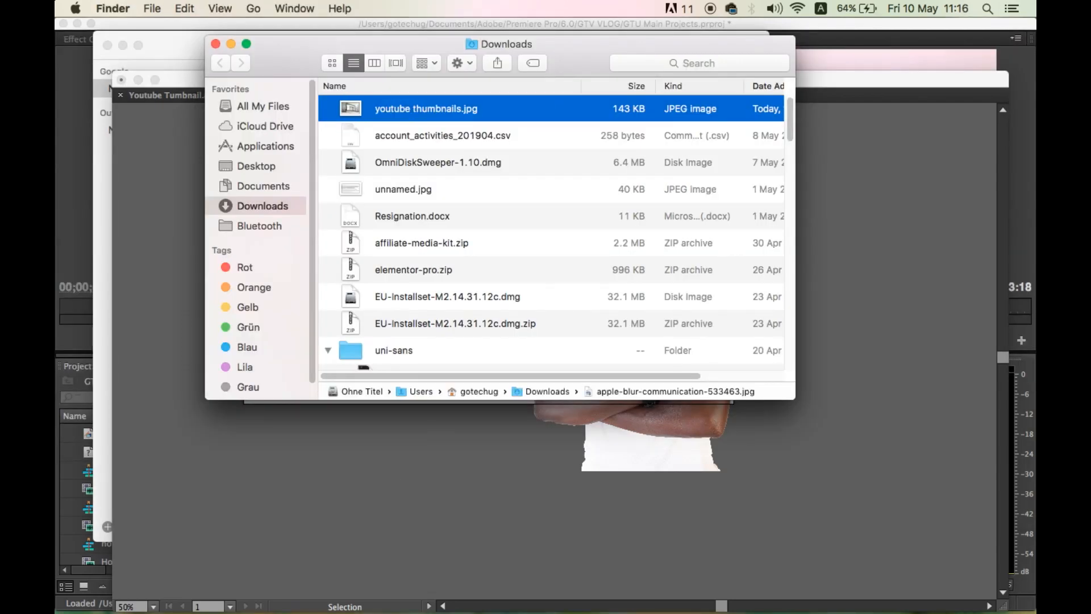
# Open the folder vlog 20 How to make Youtube thumbnails inside GTV VLOG on the Desktop, and minimize the Finder window.
pyautogui.click(258, 166)
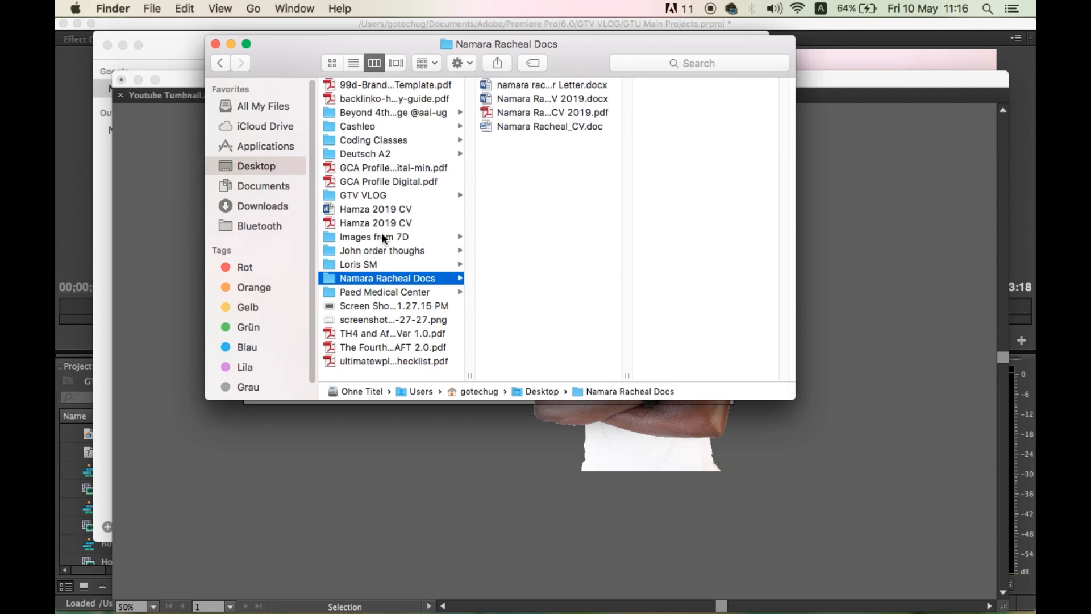
pyautogui.click(367, 195)
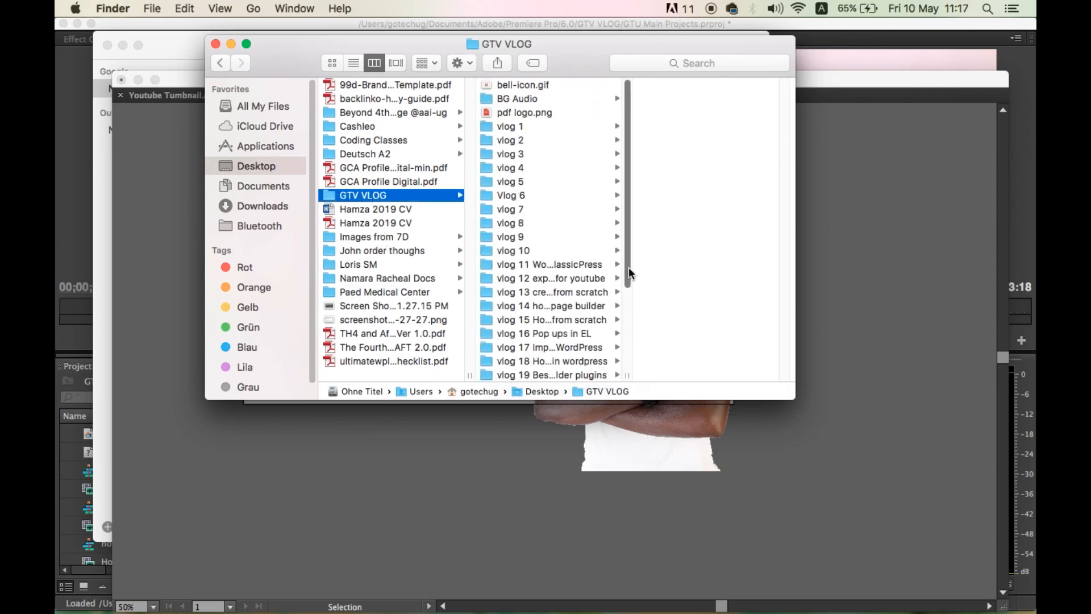
pyautogui.scroll(-2, 602, 271)
pyautogui.click(585, 270)
pyautogui.scroll(-3, 602, 273)
pyautogui.click(545, 338)
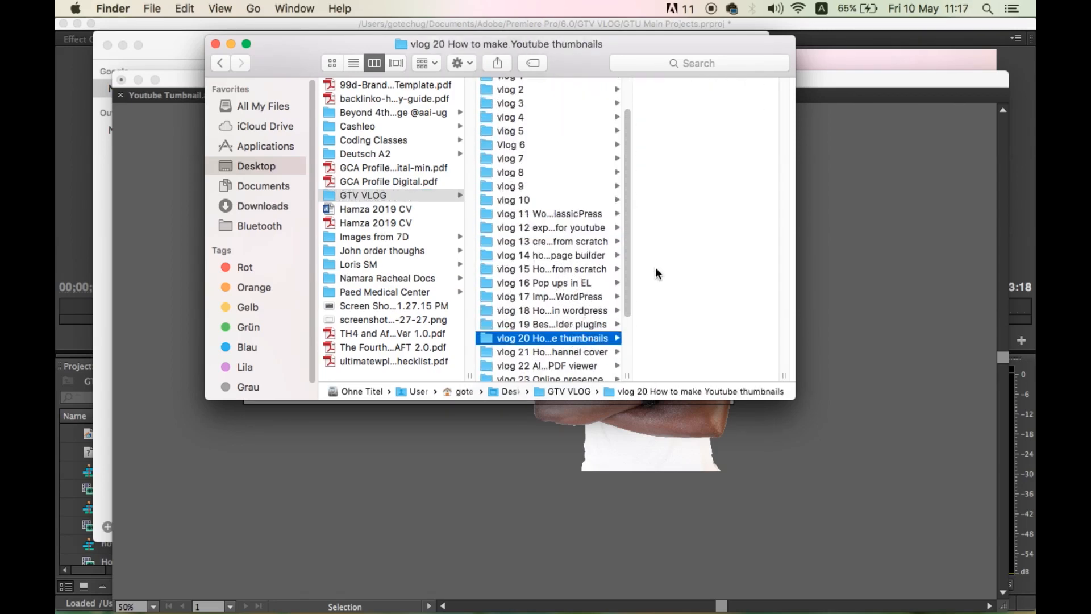
pyautogui.click(232, 45)
# Switch to Illustrator and place youtube thumbnails.jpg from the vlog 20 folder in GTV VLOG on the Desktop.
pyautogui.click(171, 8)
pyautogui.click(193, 236)
pyautogui.click(327, 175)
pyautogui.click(471, 212)
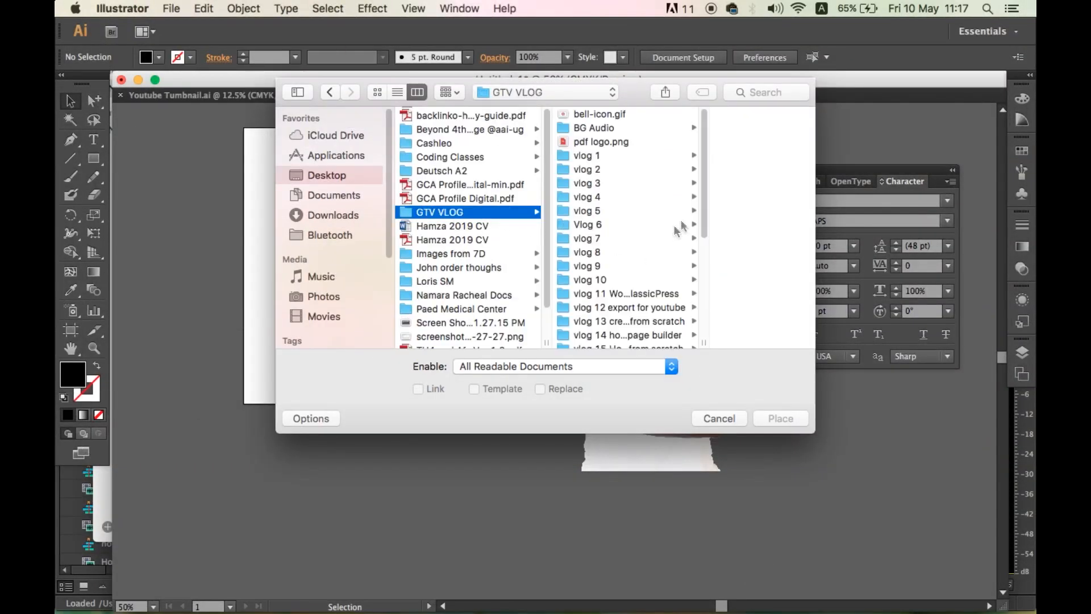
pyautogui.scroll(-5, 625, 228)
pyautogui.click(629, 219)
pyautogui.click(733, 116)
pyautogui.click(780, 418)
# Move the placed image over the artboard and send it to the back.
pyautogui.moveTo(390, 407); pyautogui.dragTo(316, 322)
pyautogui.rightClick(447, 381)
pyautogui.moveTo(483, 468)
pyautogui.click(634, 514)
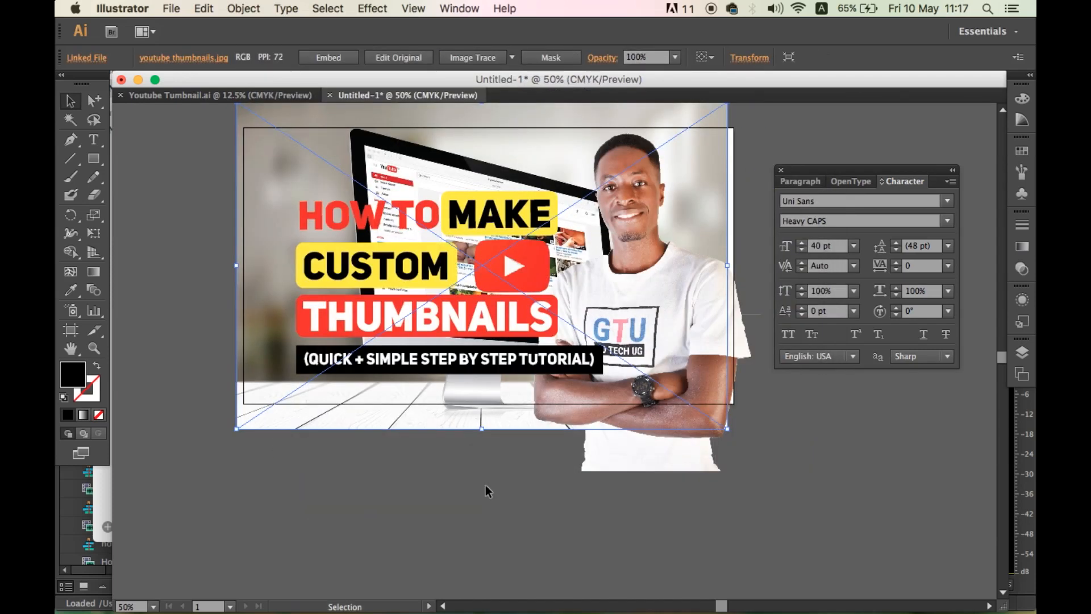
# Nudge the background image right and down until it lines up with the artboard's side and top edges.
pyautogui.hotkey('shift', 'Right')
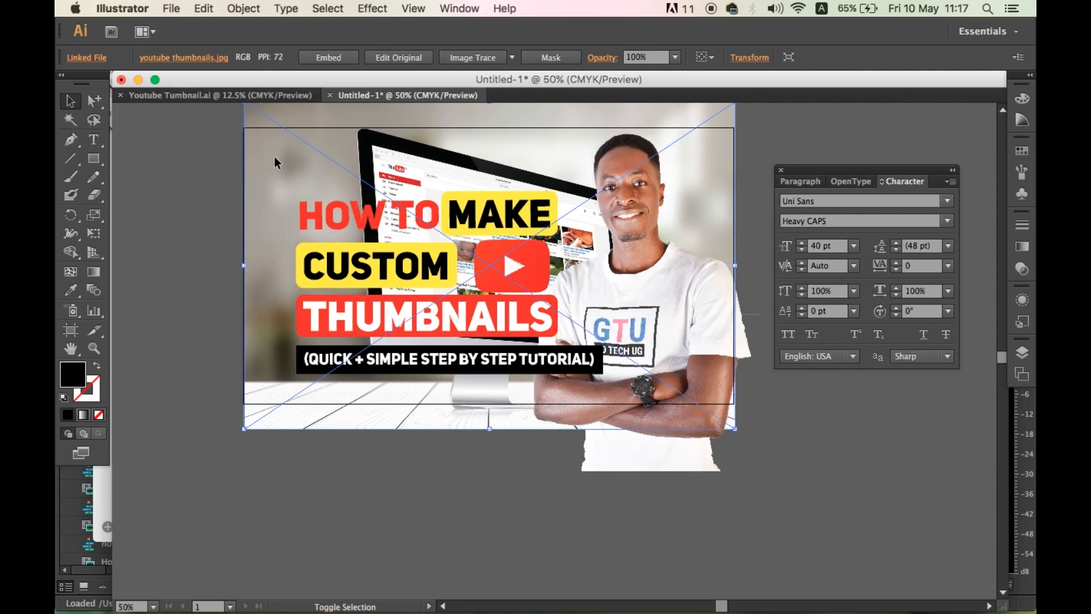
pyautogui.hotkey('shift', 'Down')
pyautogui.hotkey('shift', 'Down')
pyautogui.hotkey('shift', 'Down')
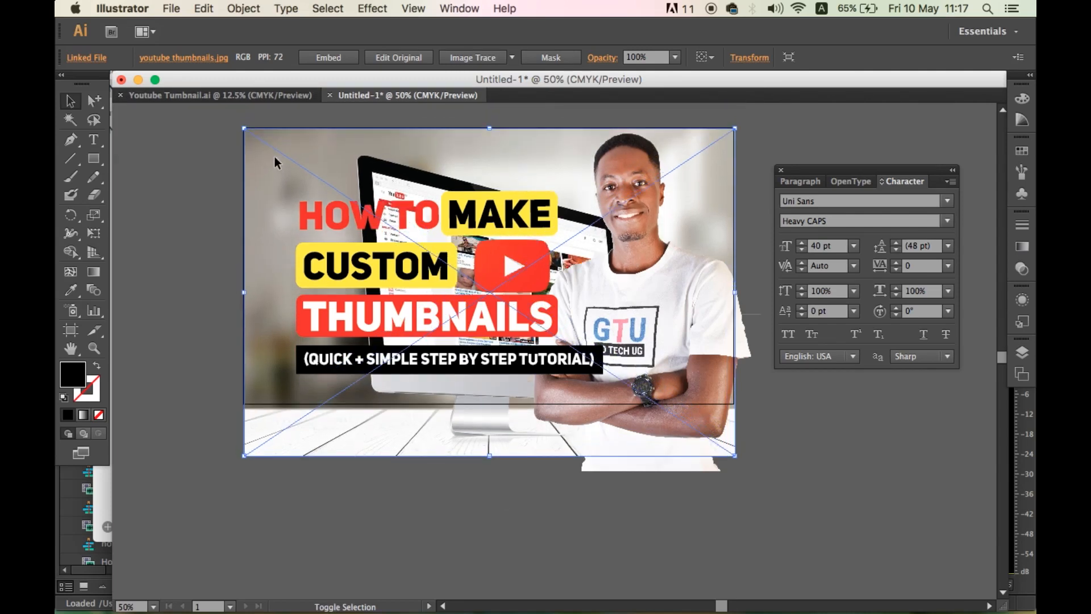
pyautogui.click(225, 204)
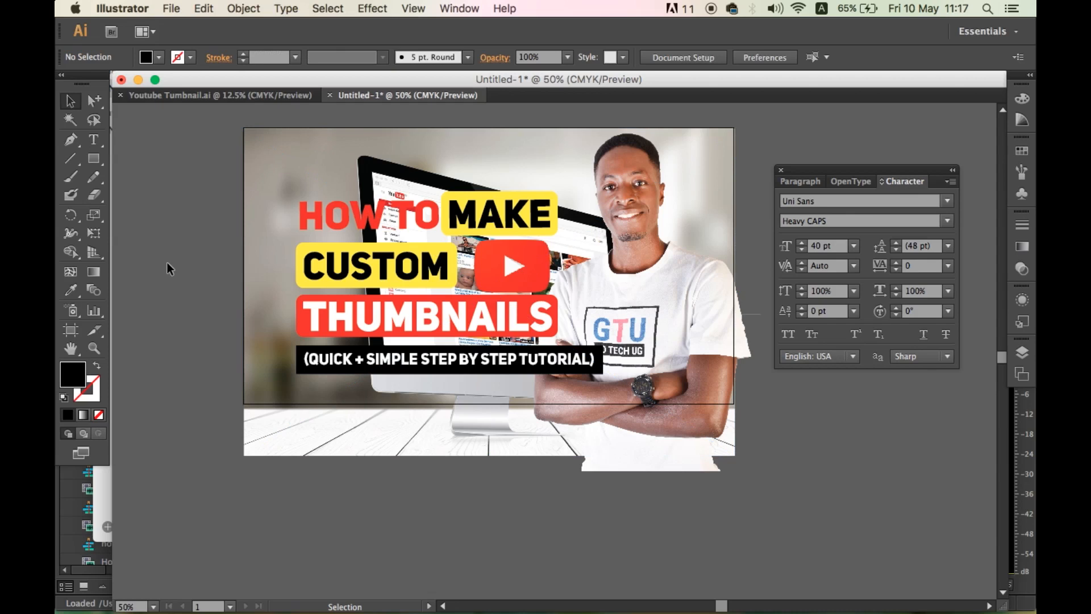
# Start a Gaussian Blur effect on the background image with the preview turned on.
pyautogui.click(557, 134)
pyautogui.click(413, 8)
pyautogui.moveTo(403, 302)
pyautogui.click(653, 306)
pyautogui.click(817, 326)
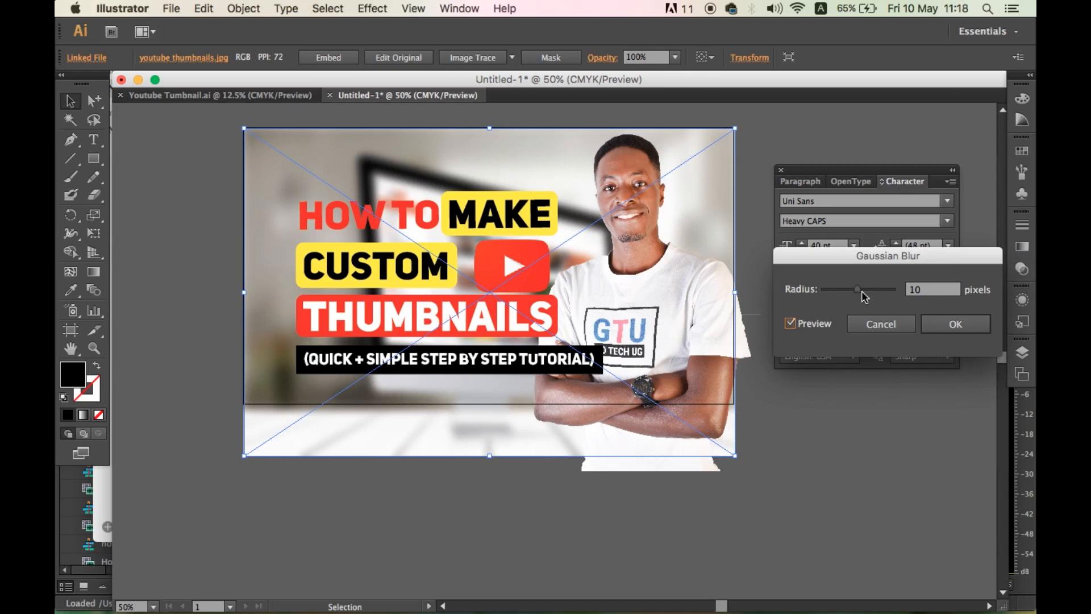
# Try blur radii of 36.5, 30 and 20 pixels on the background image with the preview.
pyautogui.moveTo(862, 290); pyautogui.dragTo(867, 289)
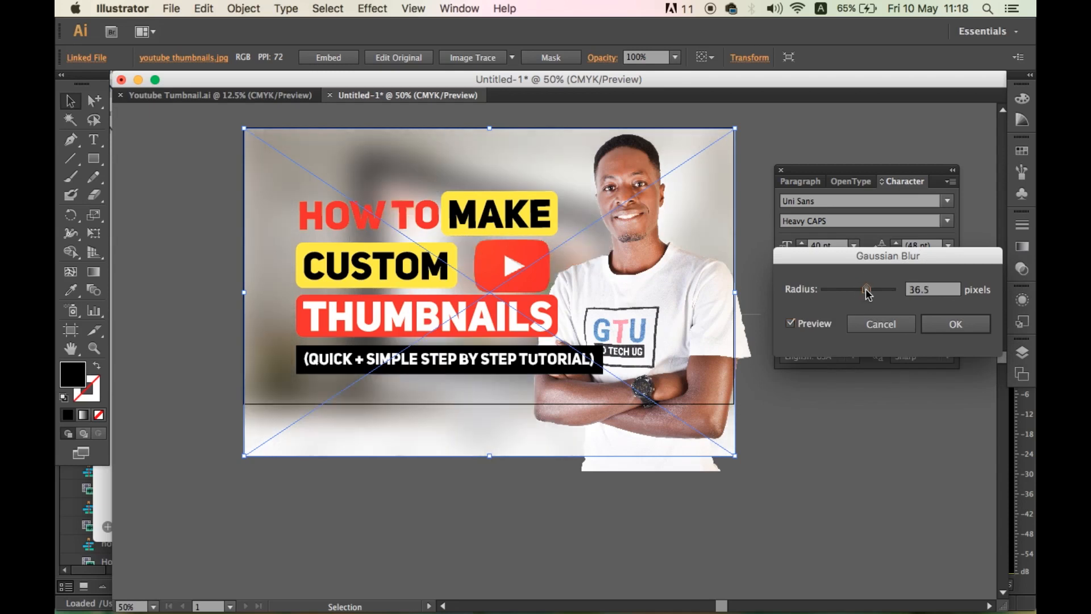
pyautogui.click(910, 290)
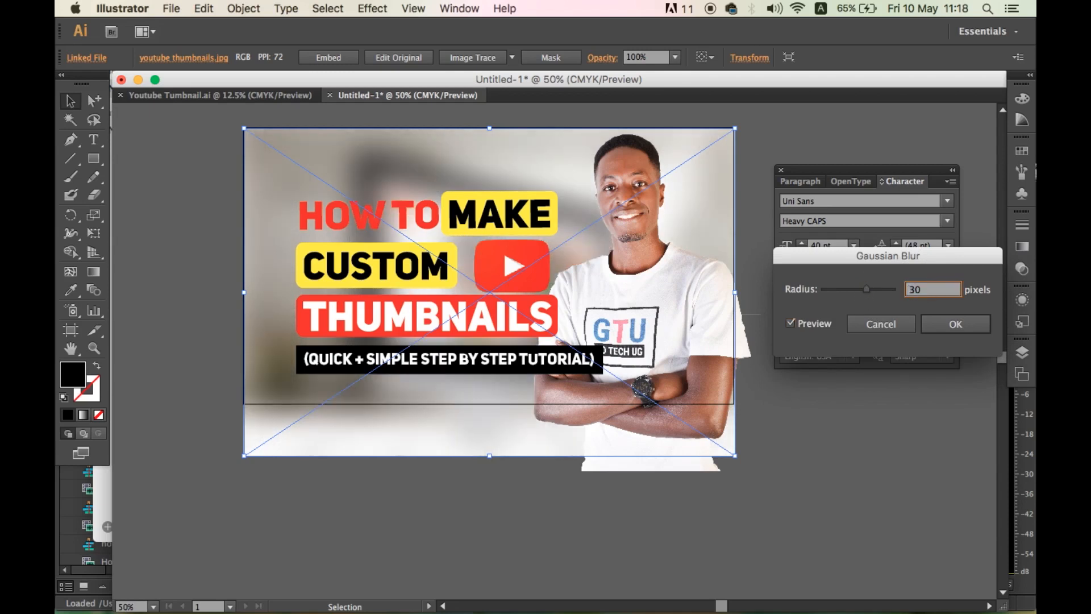
pyautogui.click(813, 324)
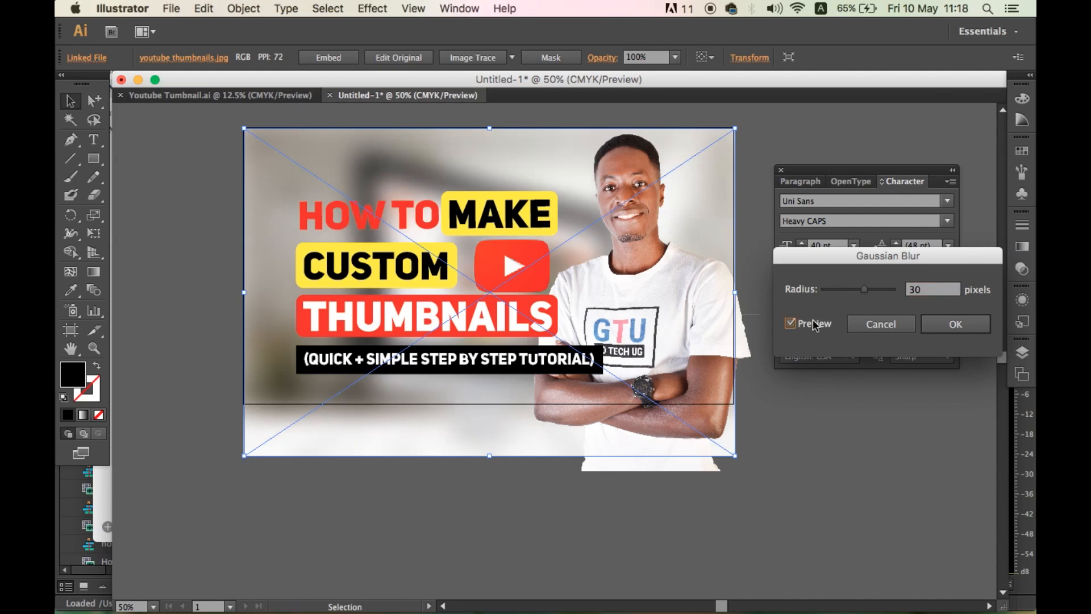
pyautogui.press('Tab')
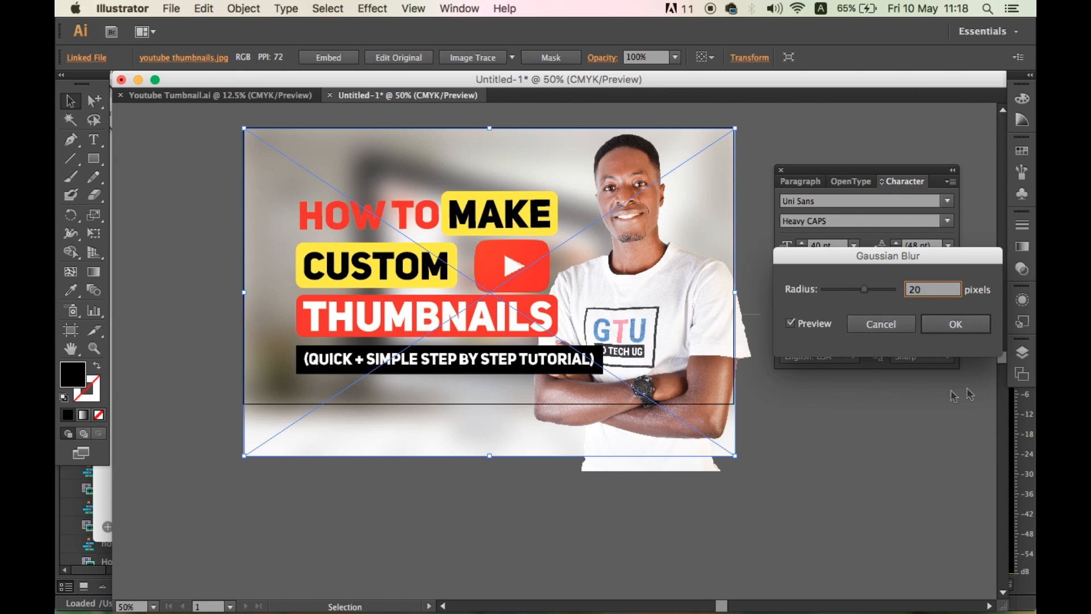
pyautogui.click(822, 326)
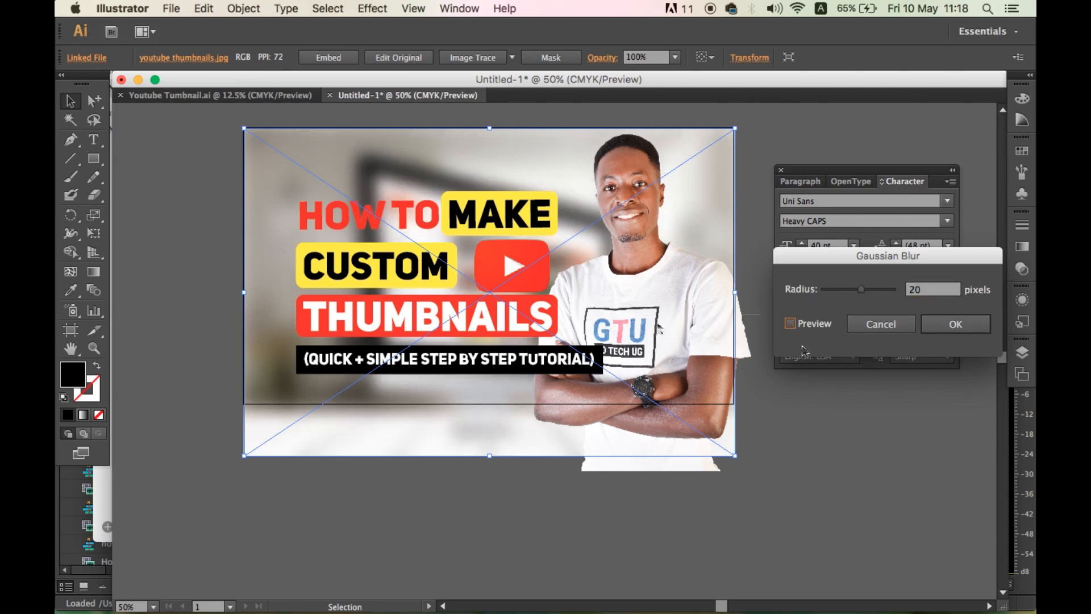
# Set the Gaussian Blur radius to 15 pixels and apply it to the background image.
pyautogui.press('Tab')
pyautogui.write('15')
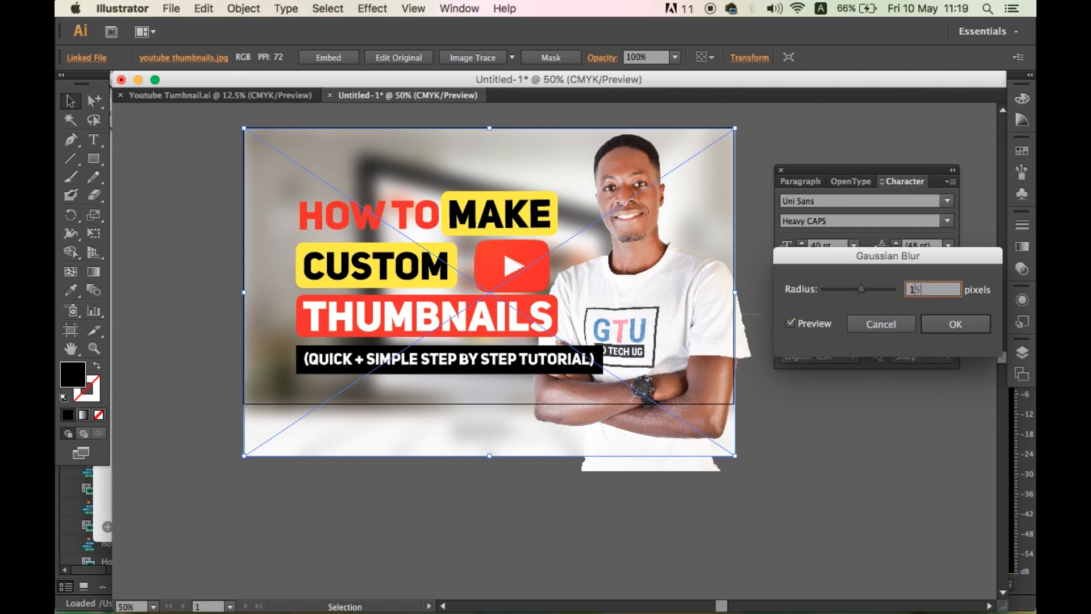
pyautogui.click(816, 326)
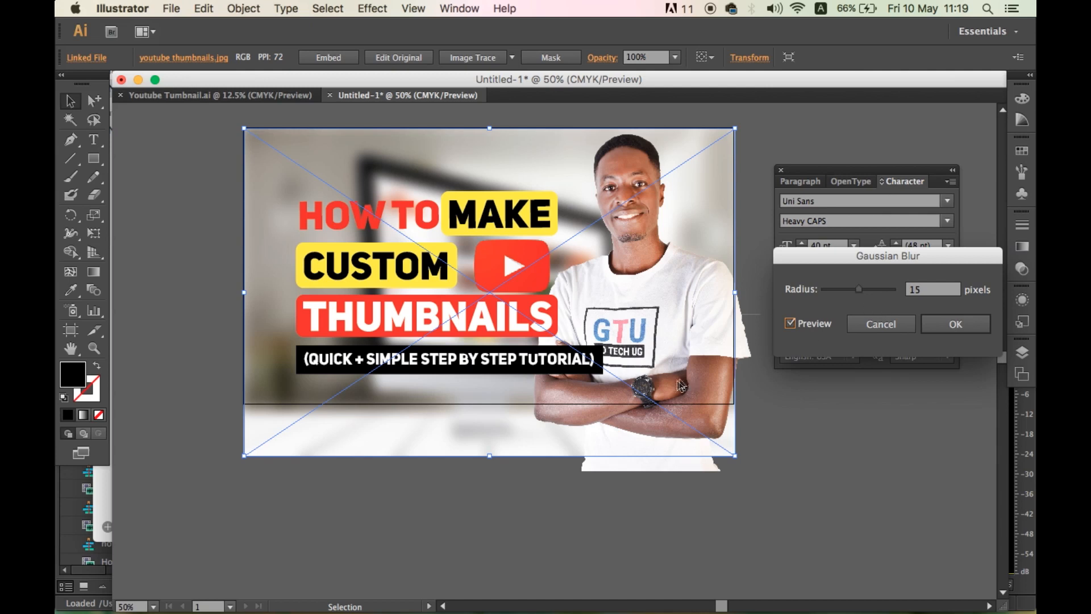
pyautogui.click(951, 329)
pyautogui.click(824, 407)
# Set the subtitle's font size to 30 pt and shrink the black bar to fit around it, about 611 px wide.
pyautogui.click(511, 361)
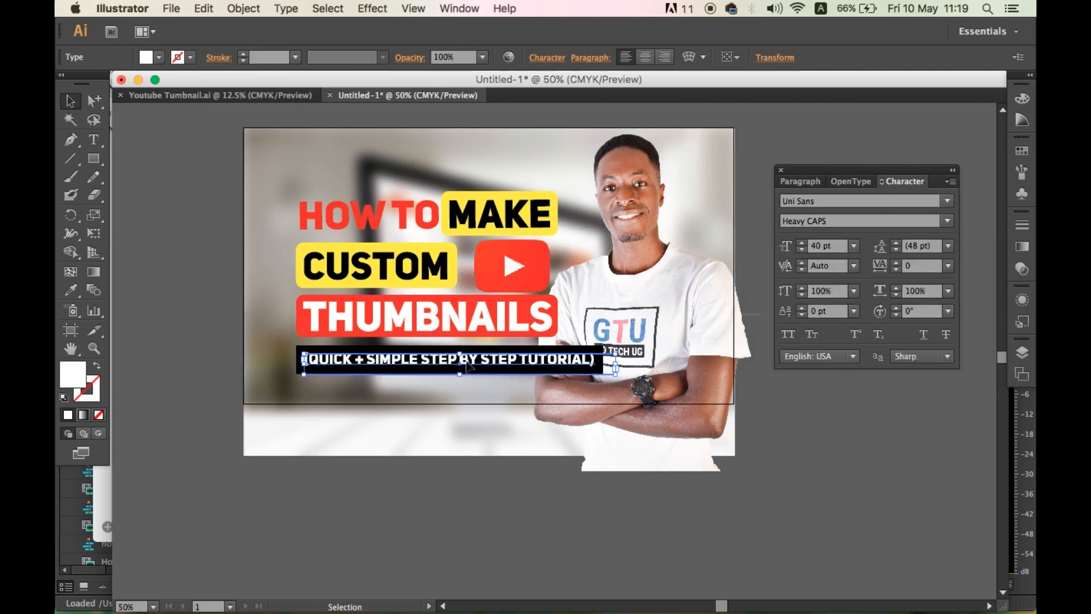
pyautogui.click(818, 245)
pyautogui.write('30')
pyautogui.press('Return')
pyautogui.click(449, 545)
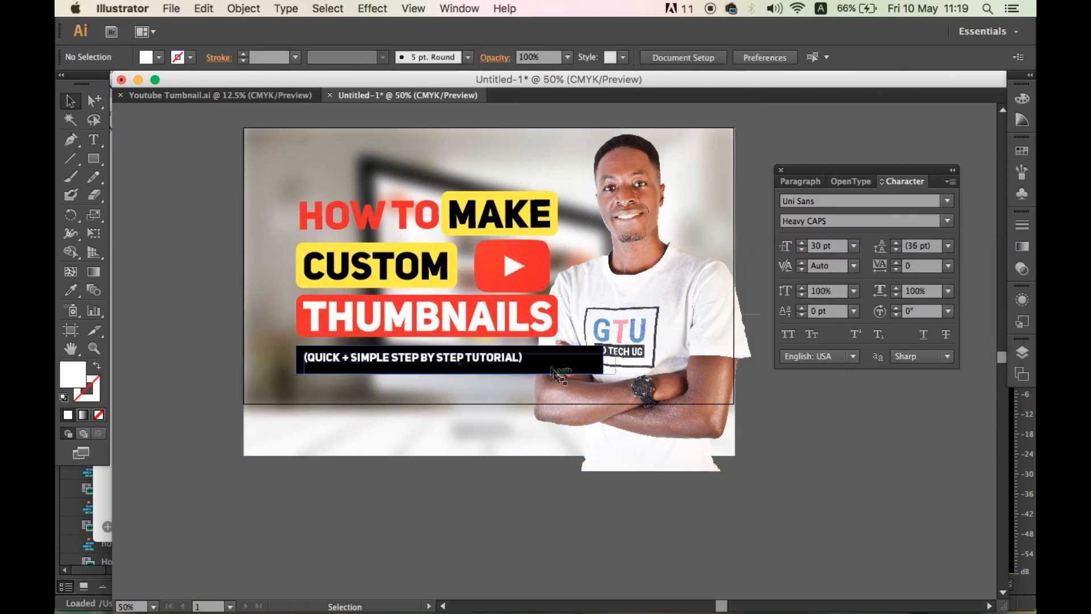
pyautogui.click(603, 361)
pyautogui.moveTo(604, 361); pyautogui.dragTo(531, 361)
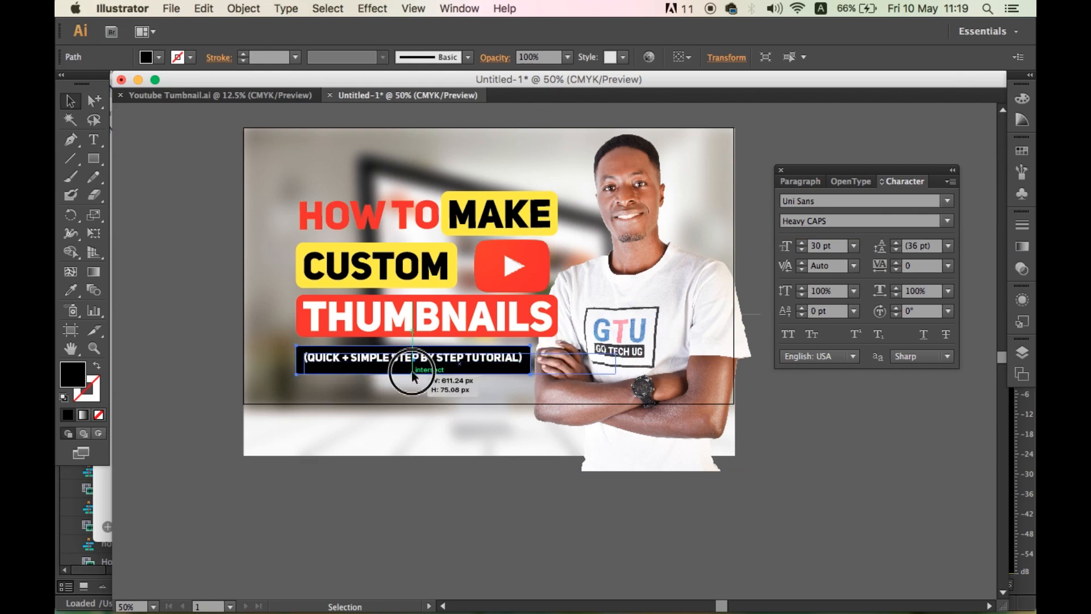
# Enlarge the presenter photo and nudge it to the right and upward on the artboard.
pyautogui.click(625, 398)
pyautogui.moveTo(751, 472); pyautogui.dragTo(789, 514)
pyautogui.hotkey('shift', 'Right')
pyautogui.hotkey('shift', 'Right')
pyautogui.hotkey('shift', 'Up')
pyautogui.hotkey('shift', 'Up')
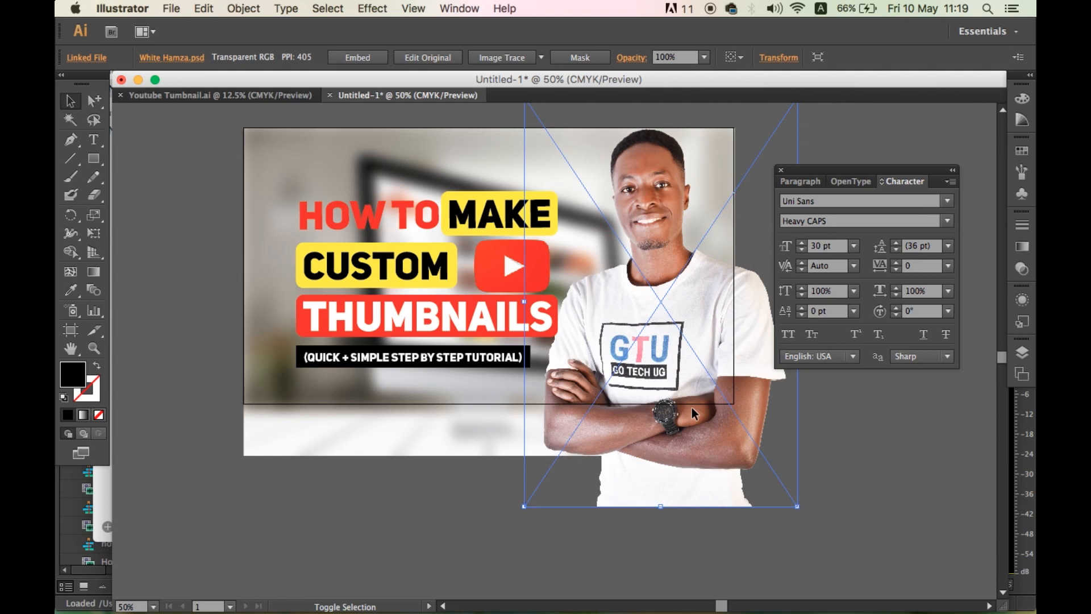
pyautogui.hotkey('shift', 'Up')
pyautogui.hotkey('shift', 'Up')
pyautogui.hotkey('shift', 'Up')
pyautogui.hotkey('shift', 'Down')
pyautogui.hotkey('shift', 'Up')
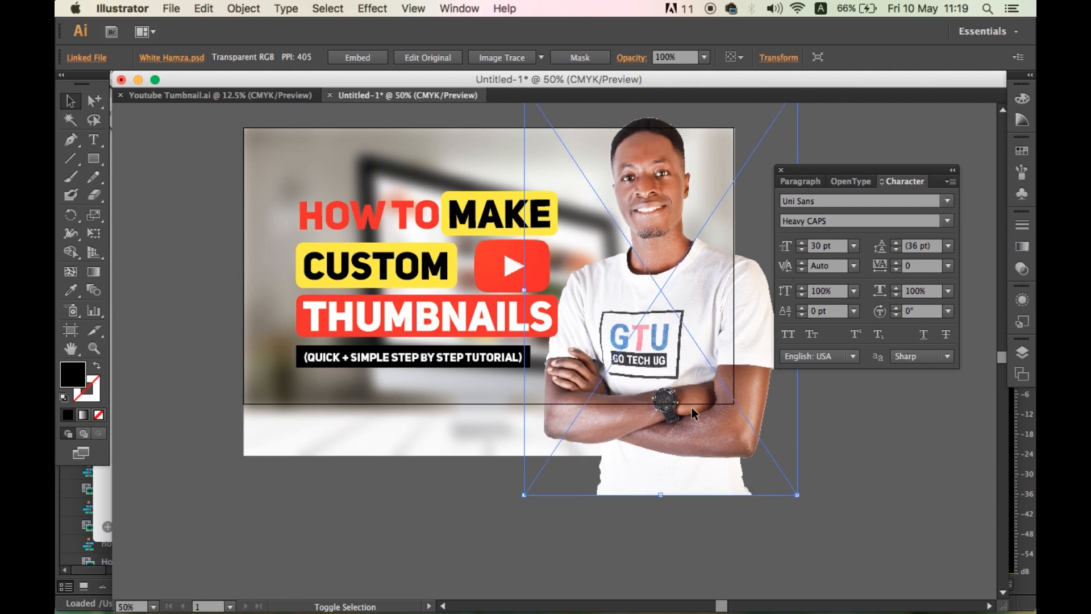
# Lower the presenter photo and scale it down proportionally so the head sits just inside the artboard's top edge.
pyautogui.hotkey('shift', 'Down')
pyautogui.hotkey('shift', 'Down')
pyautogui.hotkey('shift', 'Down')
pyautogui.hotkey('shift', 'Down')
pyautogui.moveTo(797, 510); pyautogui.dragTo(768, 471)
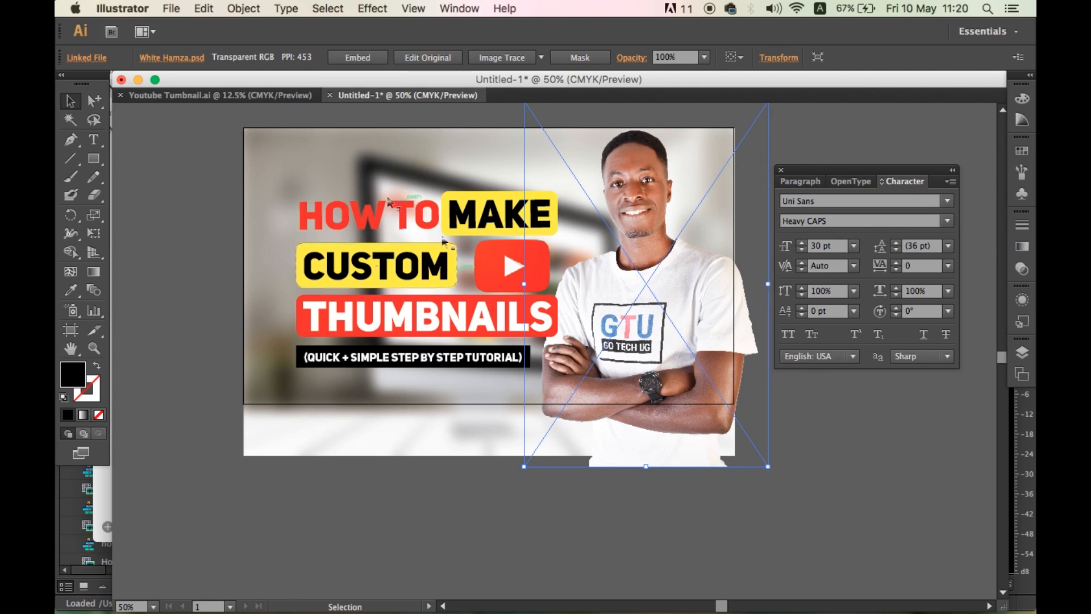
pyautogui.click(255, 248)
pyautogui.rightClick(349, 439)
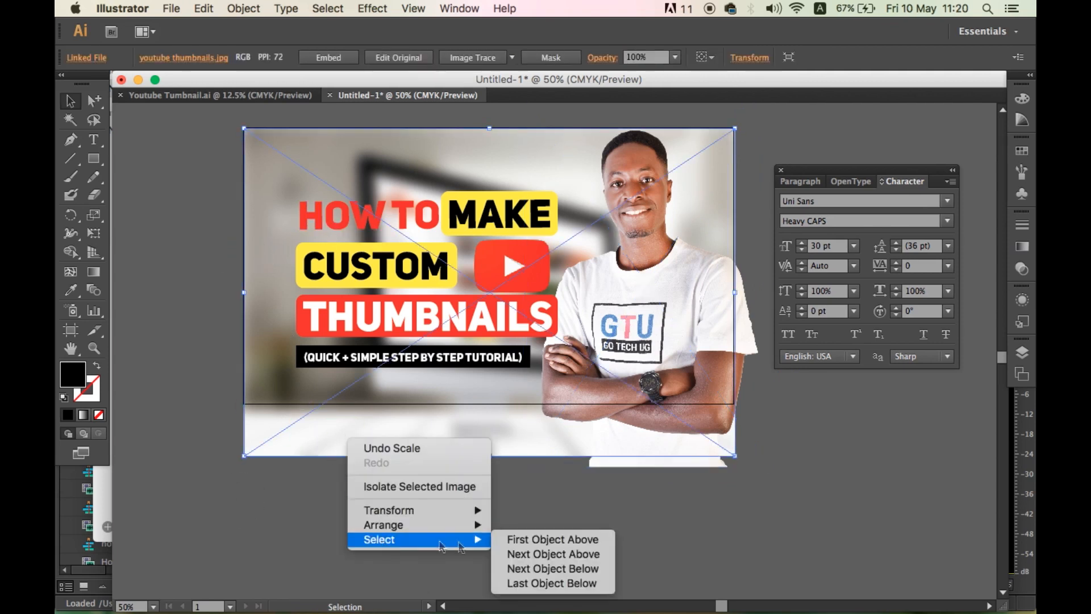
pyautogui.click(287, 517)
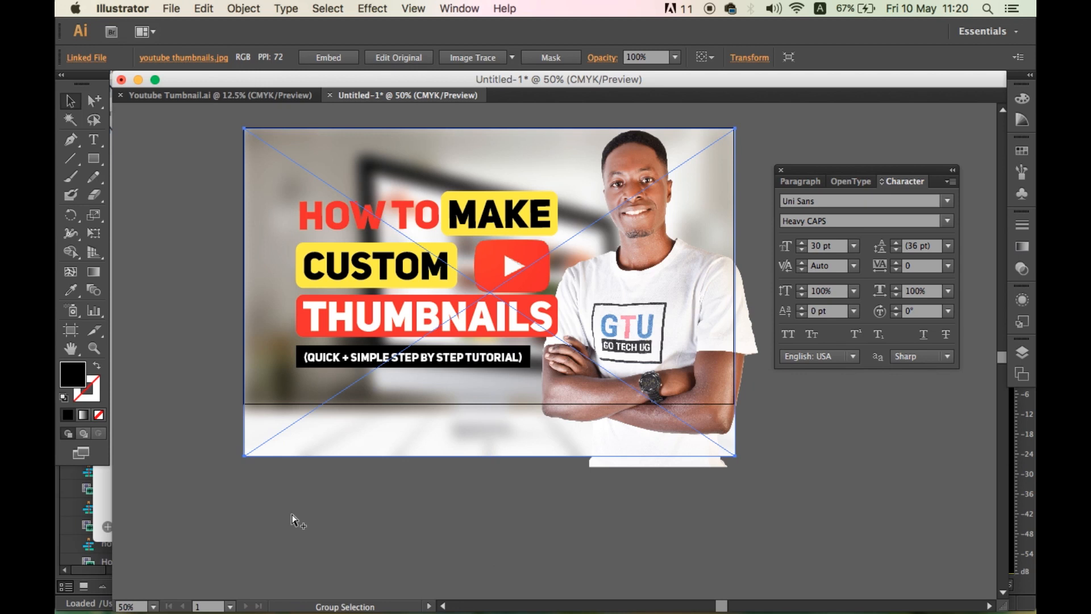
pyautogui.click(419, 490)
# Give the red words HOW TO in the title a white 3 pt stroke.
pyautogui.click(407, 218)
pyautogui.click(190, 202)
pyautogui.keyDown('alt'); pyautogui.click(96, 102); pyautogui.keyUp('alt')
pyautogui.click(301, 210)
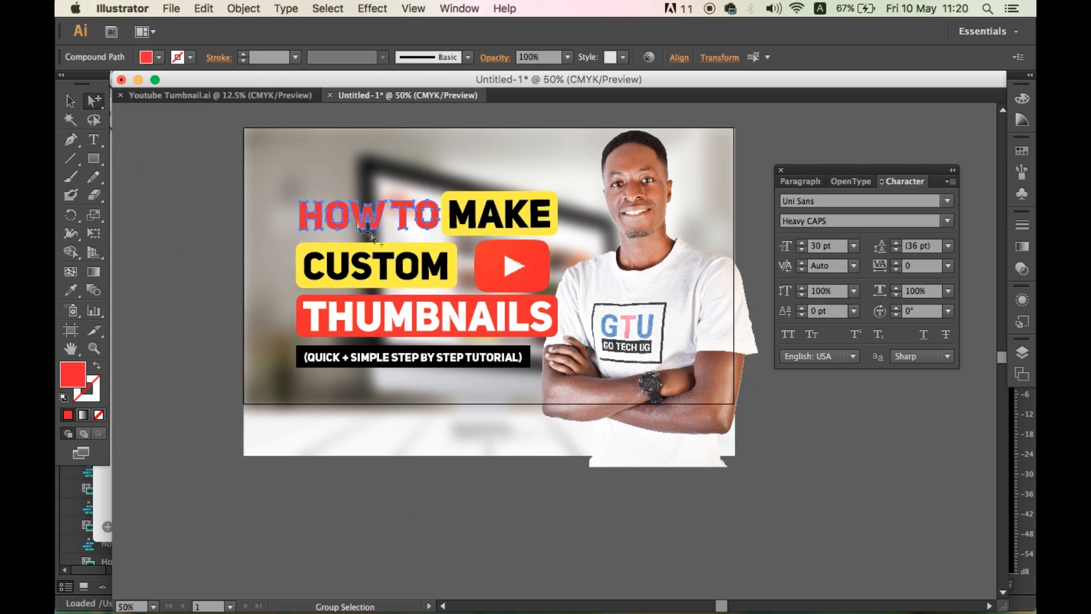
pyautogui.click(159, 57)
pyautogui.click(143, 316)
pyautogui.click(422, 230)
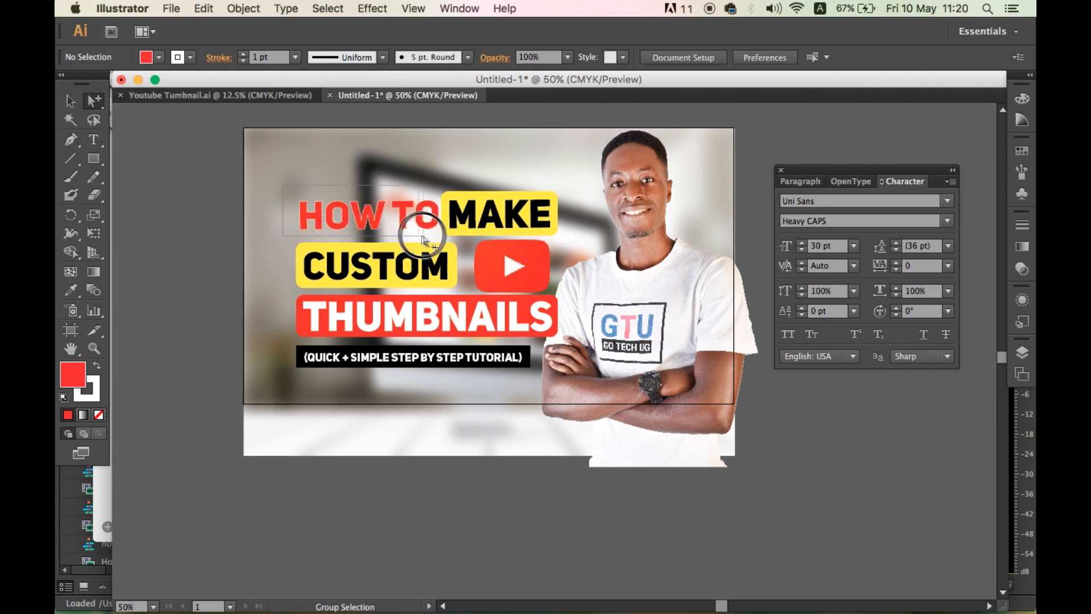
pyautogui.click(242, 54)
pyautogui.click(268, 183)
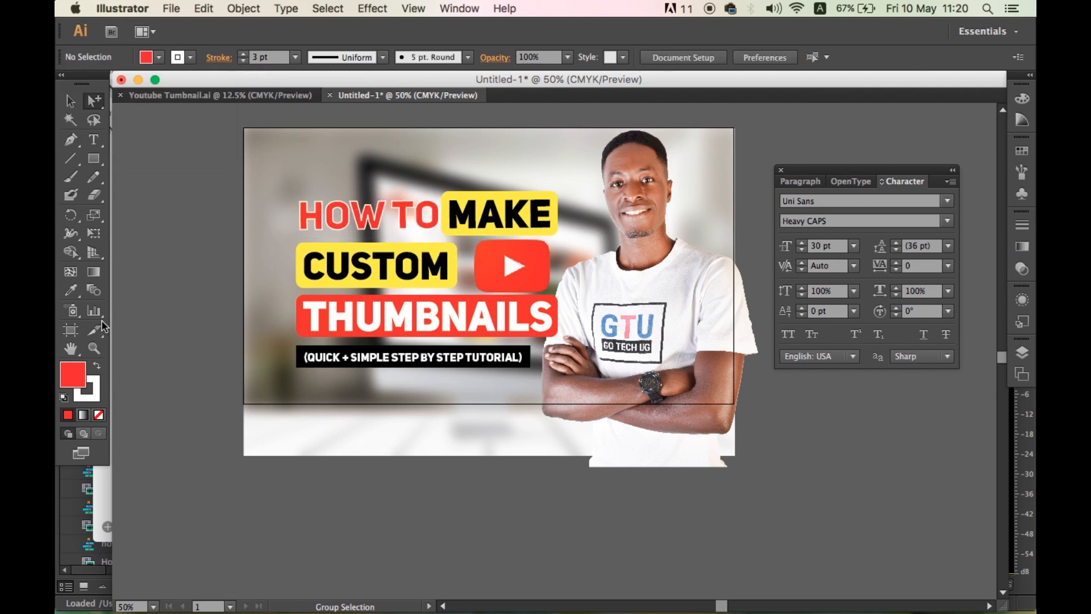
# Examine the outlined heading and the overall thumbnail layout at a closer view.
pyautogui.click(70, 103)
pyautogui.click(476, 201)
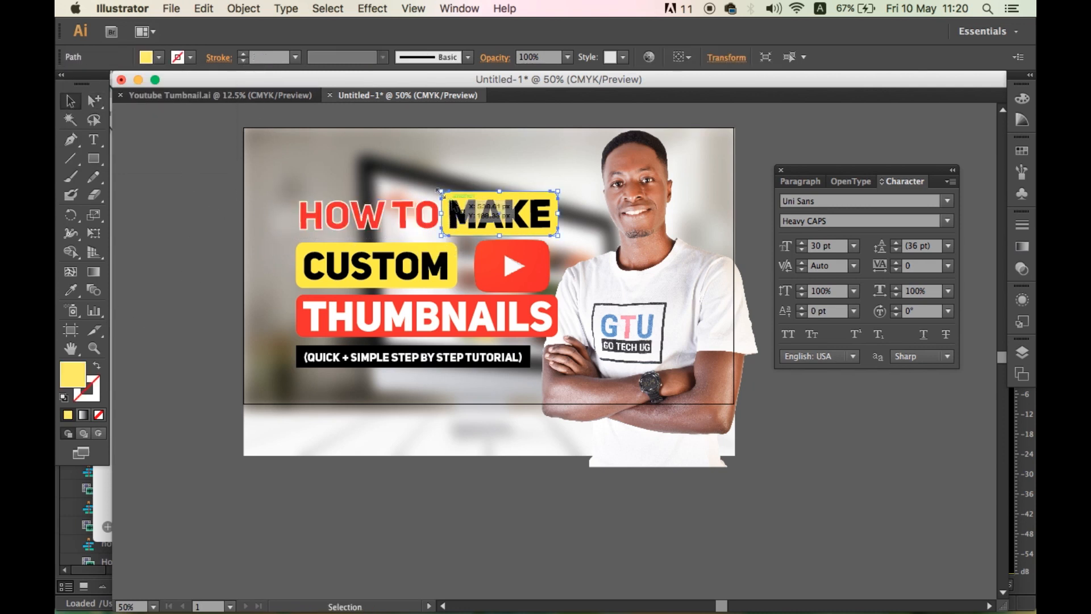
pyautogui.scroll(2, 540, 214)
pyautogui.scroll(1, 390, 193)
pyautogui.moveTo(330, 162); pyautogui.dragTo(331, 167)
pyautogui.scroll(-2, 331, 167)
pyautogui.click(190, 307)
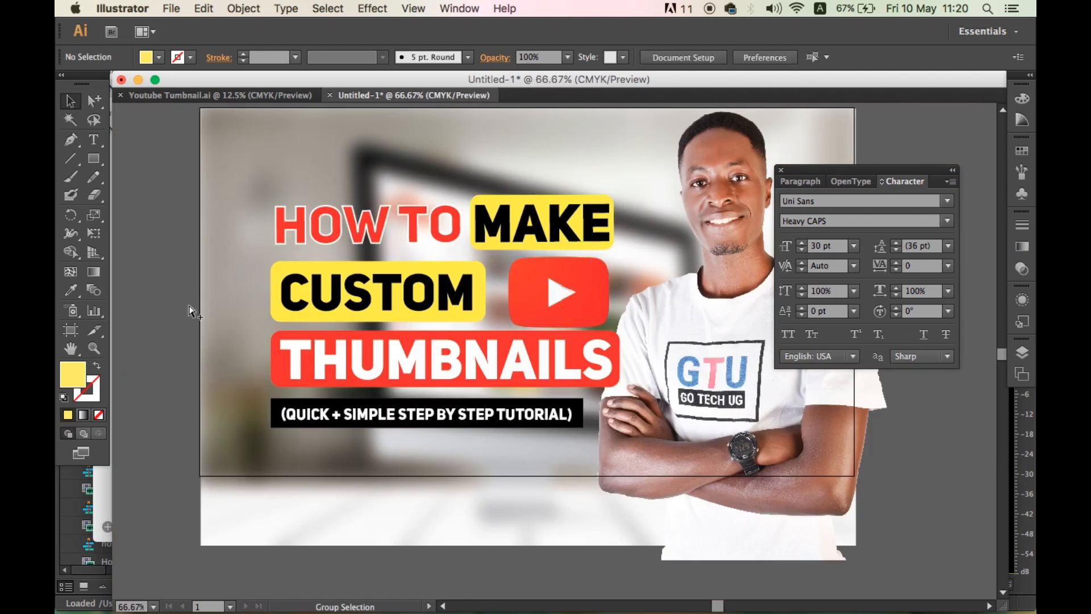
pyautogui.press('super+z')
pyautogui.click(190, 307)
pyautogui.scroll(-1, 387, 428)
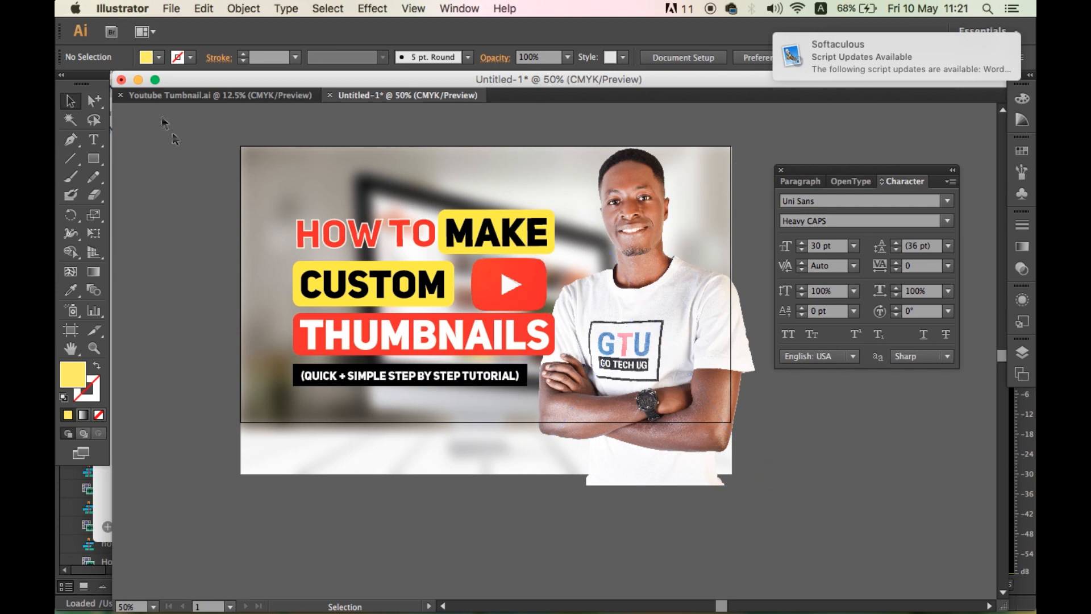
# Inspect the JPEG export preview in Save for Web, including the left edge, and close the dialog without saving.
pyautogui.click(171, 9)
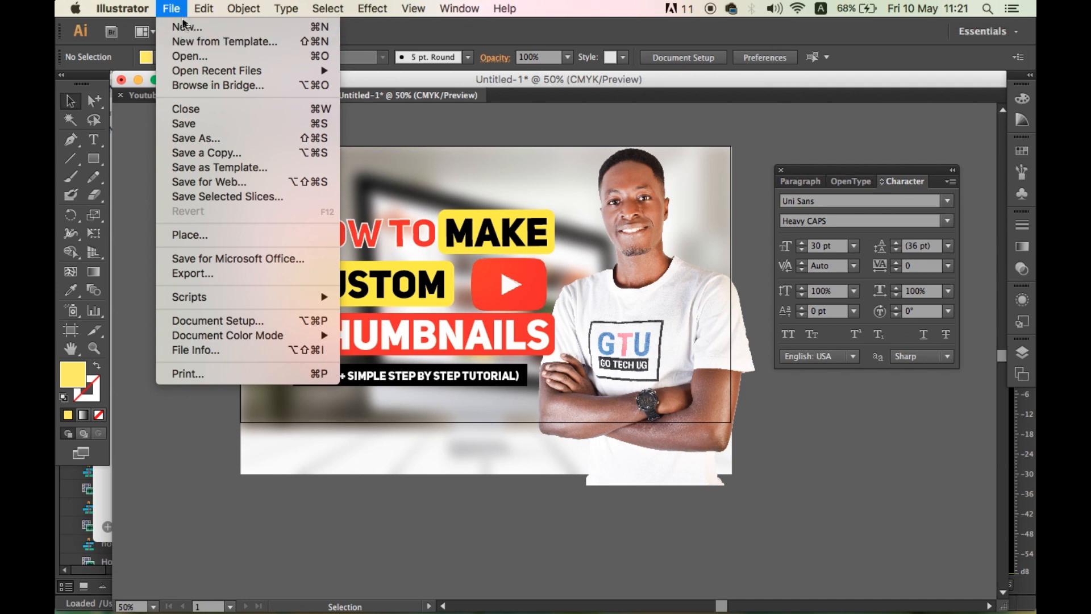
pyautogui.click(202, 184)
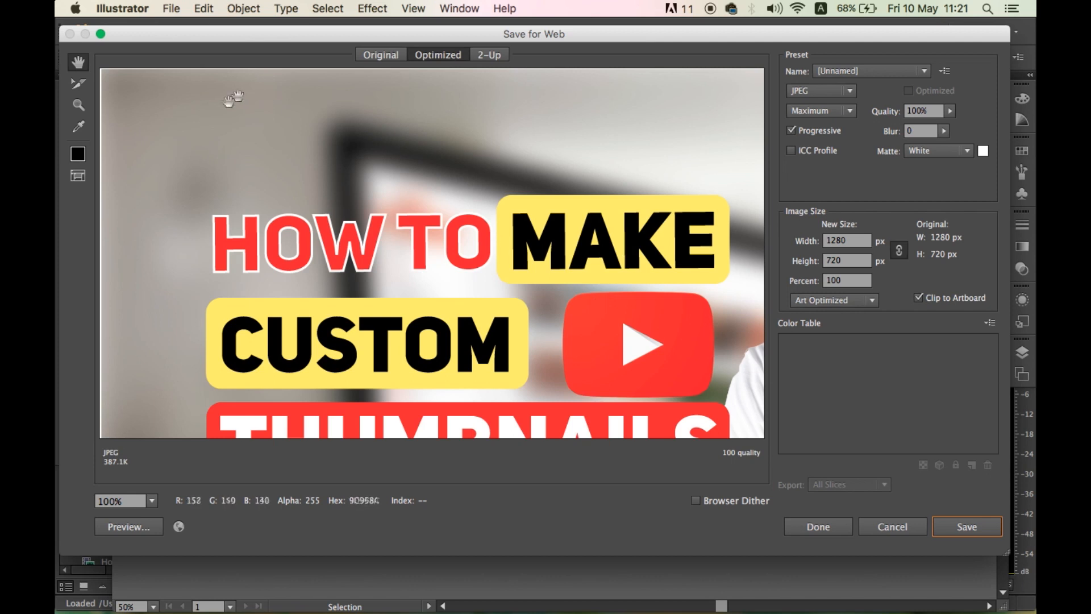
pyautogui.moveTo(170, 136); pyautogui.dragTo(292, 34)
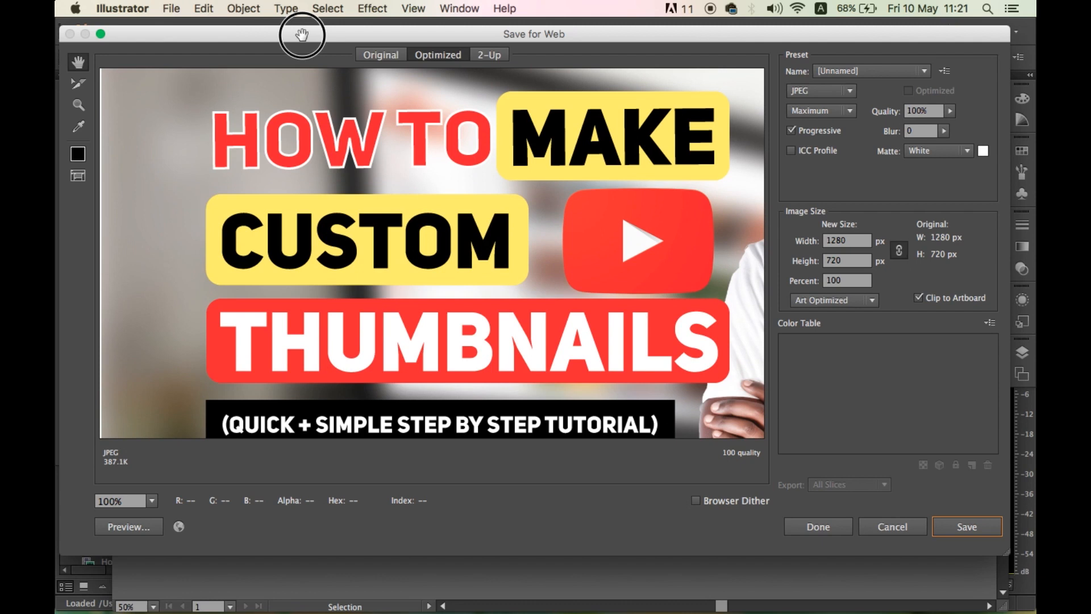
pyautogui.moveTo(236, 275); pyautogui.dragTo(292, 107)
pyautogui.moveTo(289, 237); pyautogui.dragTo(268, 360)
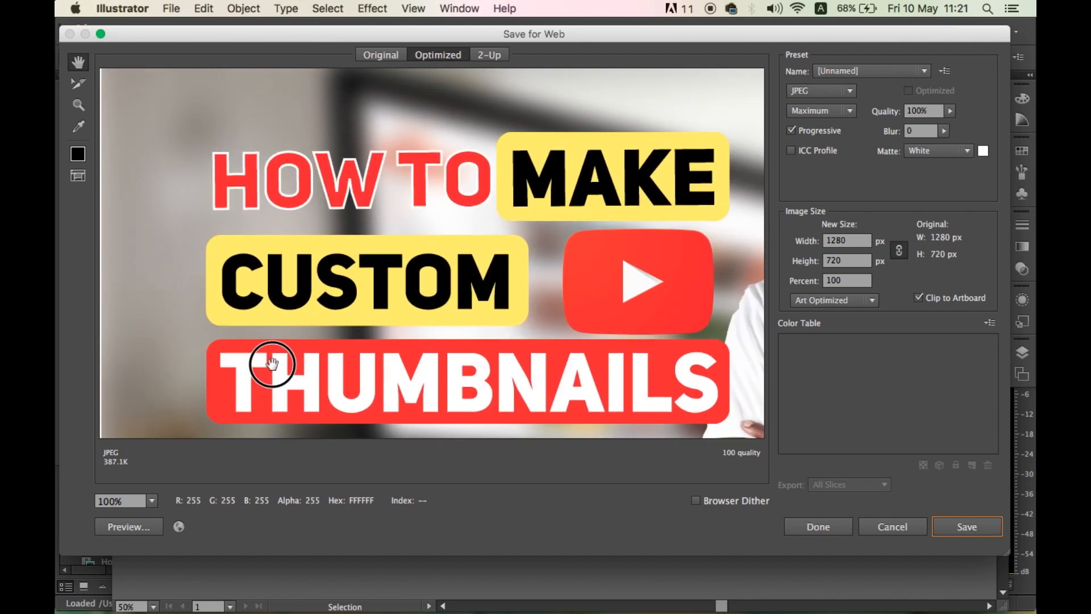
pyautogui.moveTo(287, 195); pyautogui.dragTo(330, 231)
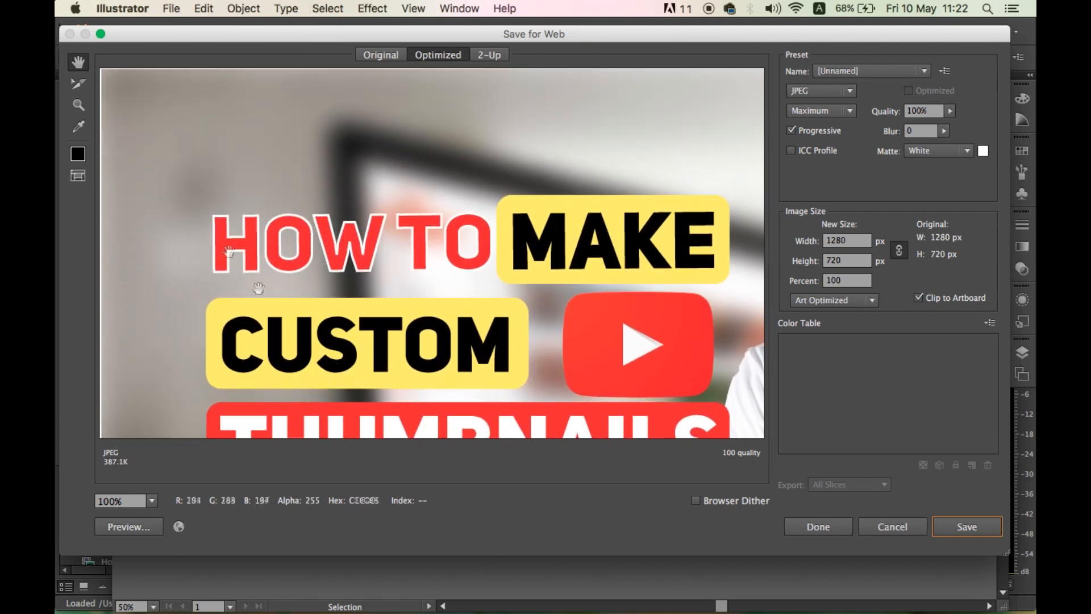
pyautogui.click(875, 526)
# Unlock all locked objects in the artwork so the background image is editable.
pyautogui.scroll(4, 214, 207)
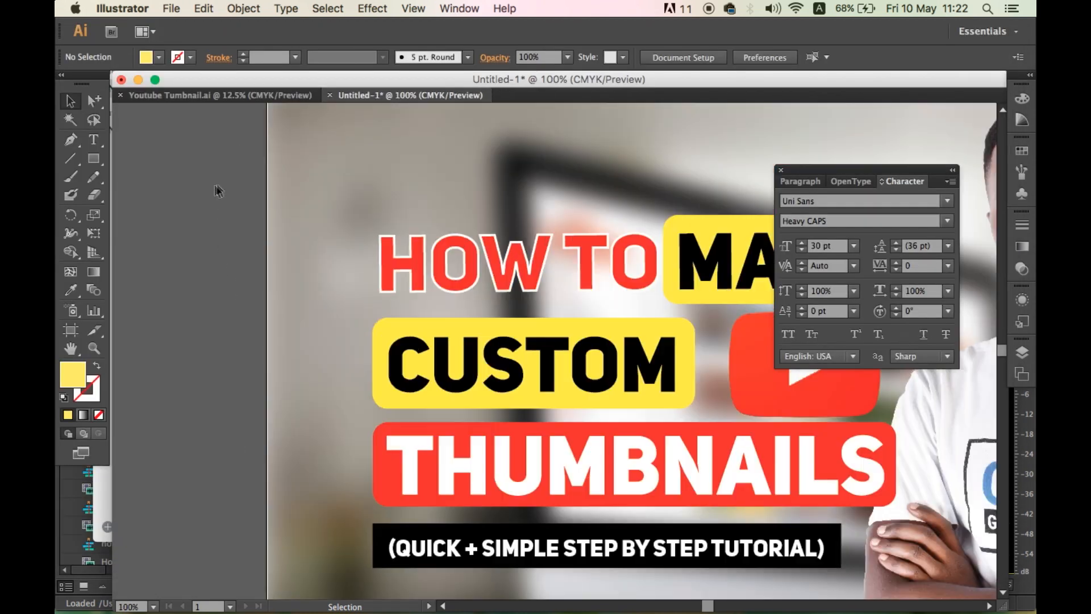
pyautogui.moveTo(272, 158); pyautogui.dragTo(229, 396)
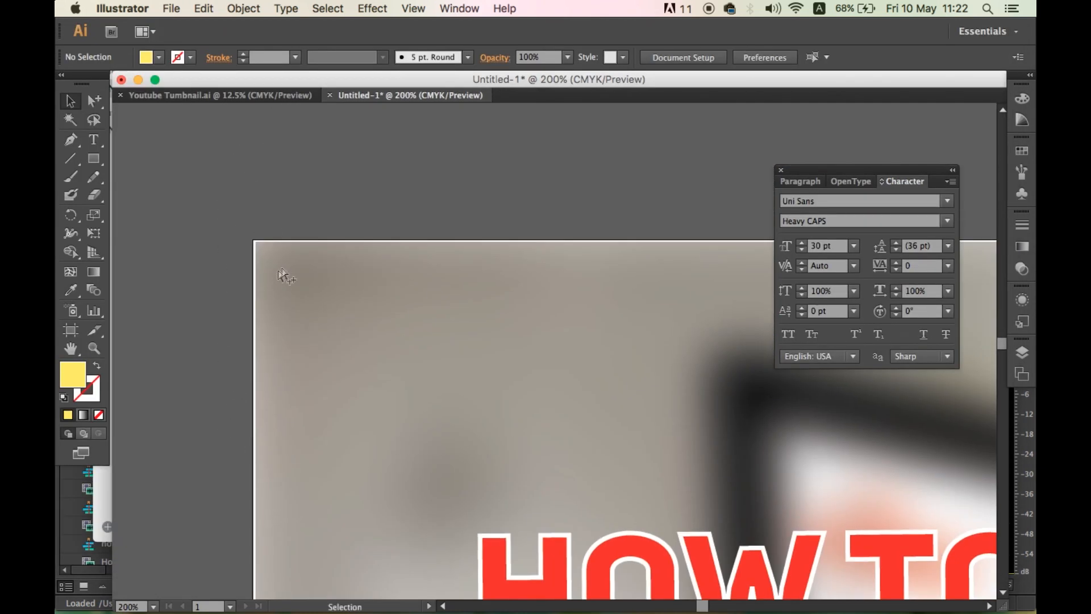
pyautogui.scroll(-5, 261, 280)
pyautogui.scroll(4, 586, 293)
pyautogui.scroll(2, 587, 293)
pyautogui.scroll(-4, 577, 261)
pyautogui.scroll(2, 171, 259)
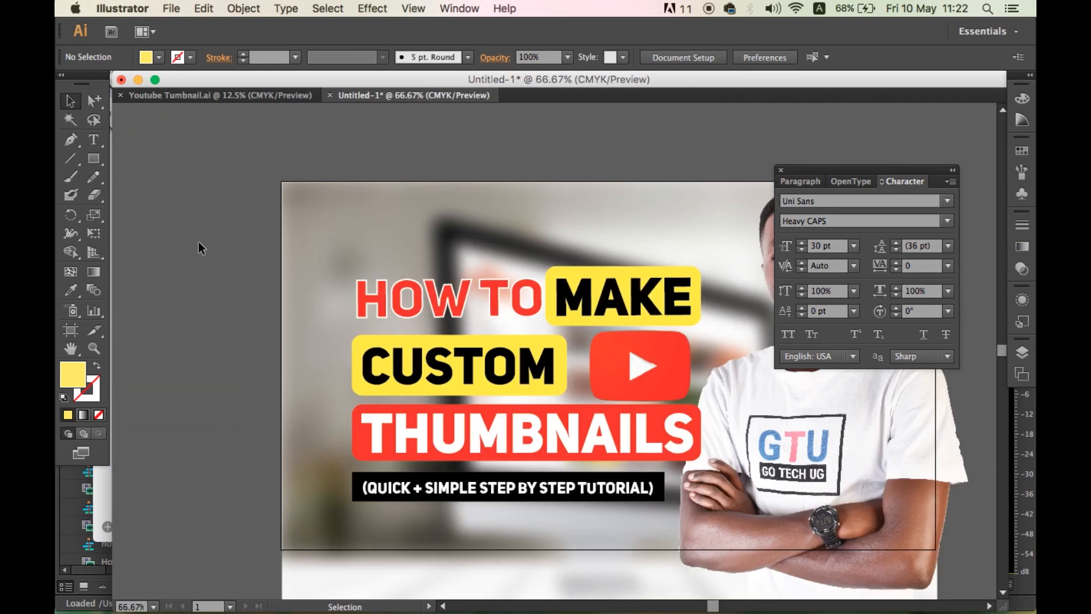
pyautogui.click(232, 14)
pyautogui.click(256, 107)
# Adjust the blurred background image so it covers the white edges along the artboard's top and left side.
pyautogui.scroll(1, 236, 153)
pyautogui.scroll(3, 359, 175)
pyautogui.click(353, 334)
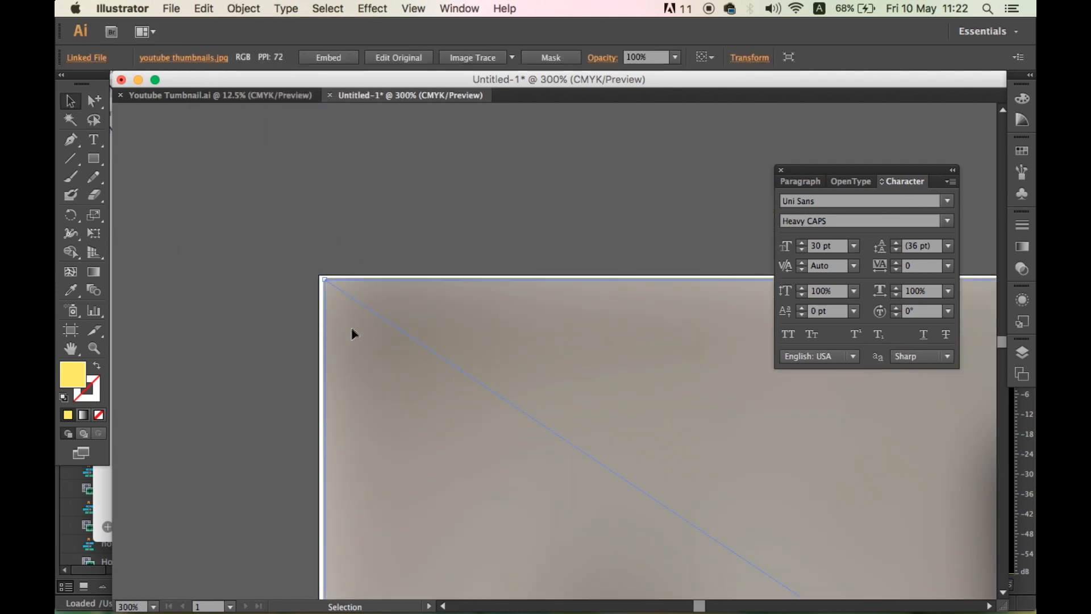
pyautogui.scroll(-5, 264, 288)
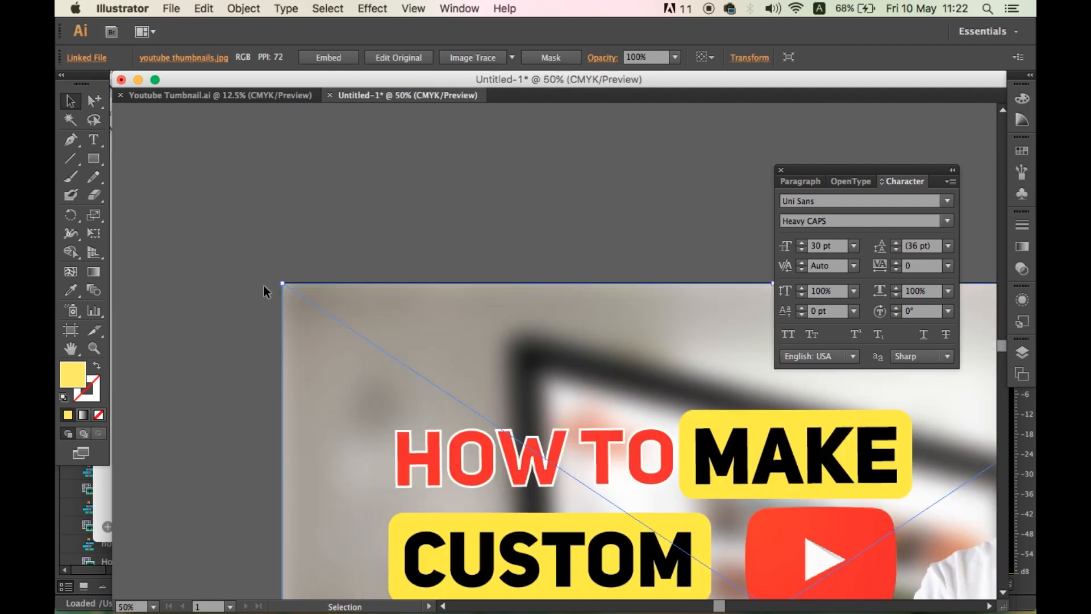
pyautogui.scroll(-1, 264, 286)
pyautogui.scroll(4, 632, 172)
pyautogui.scroll(3, 572, 194)
pyautogui.scroll(-3, 587, 199)
pyautogui.scroll(3, 379, 194)
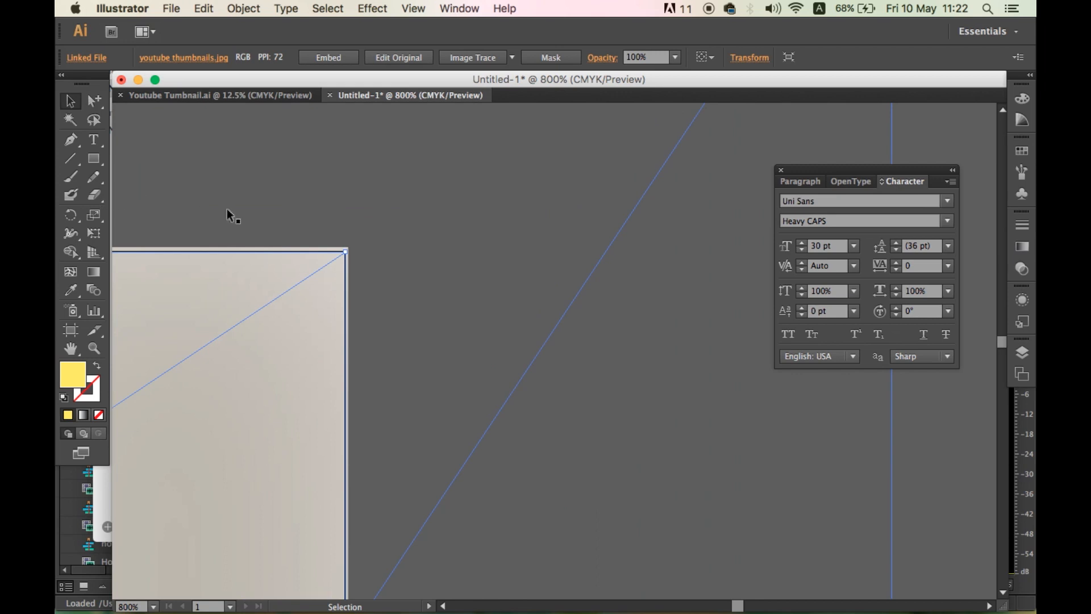
# Set up the Save for Web export as a JPEG at Maximum quality, 1280 x 720 px, clipped to the artboard.
pyautogui.click(171, 8)
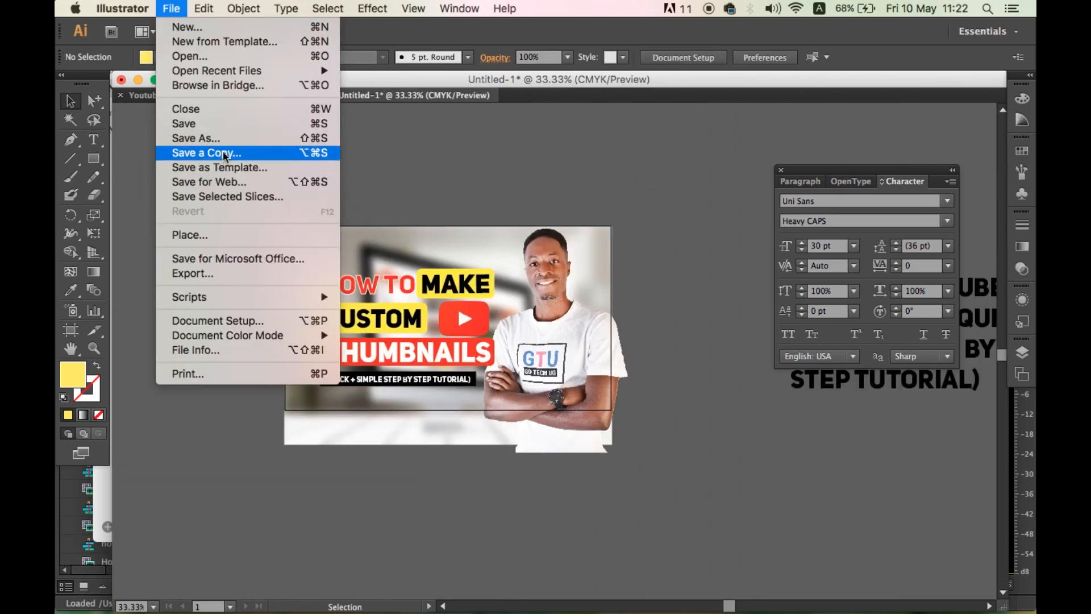
pyautogui.click(227, 182)
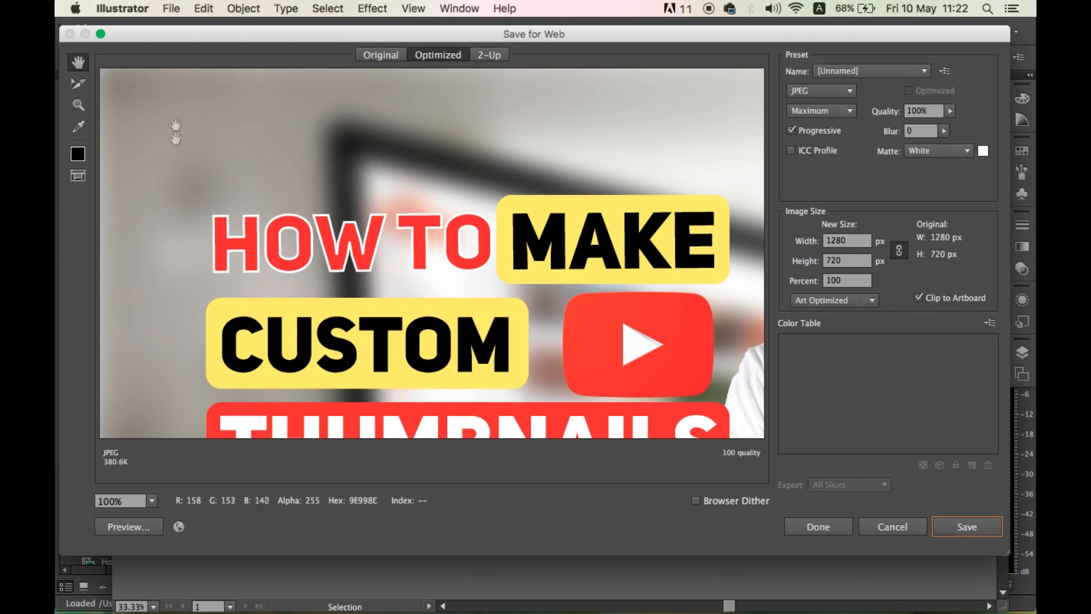
pyautogui.click(780, 106)
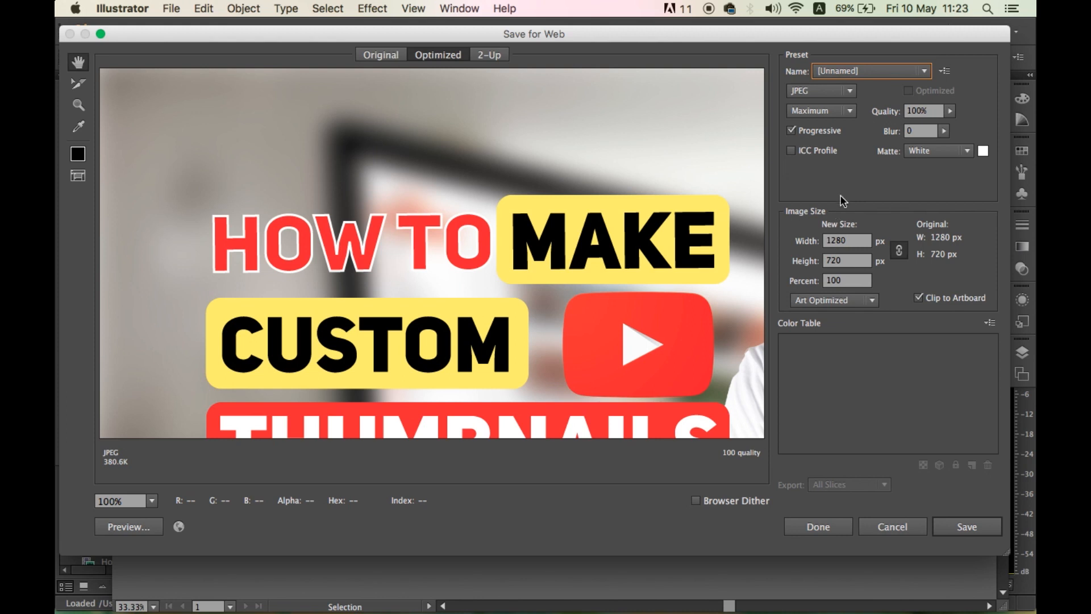
pyautogui.click(855, 112)
pyautogui.click(858, 114)
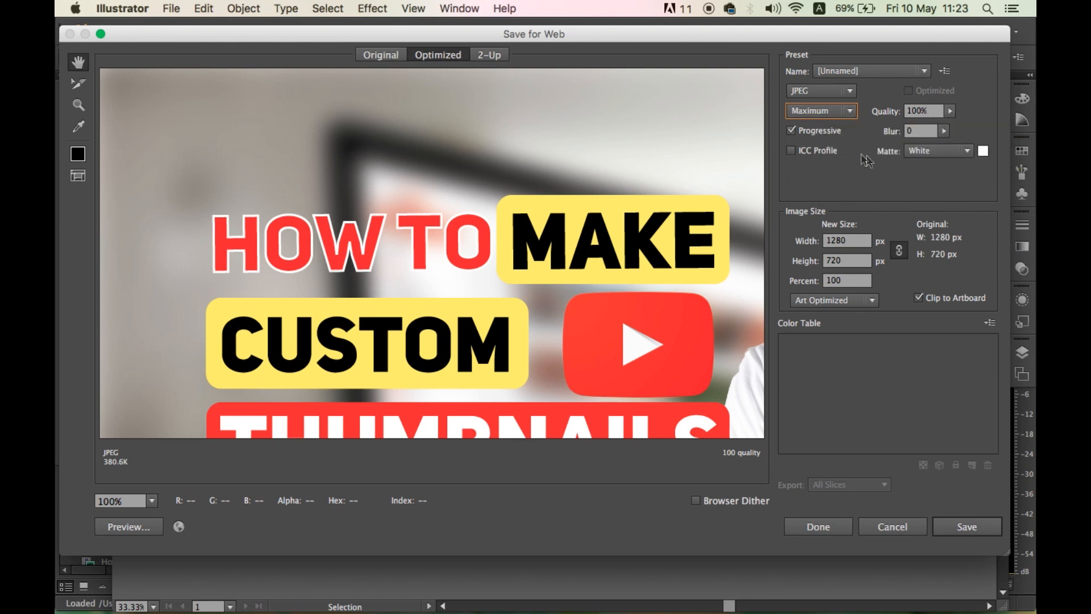
pyautogui.click(945, 70)
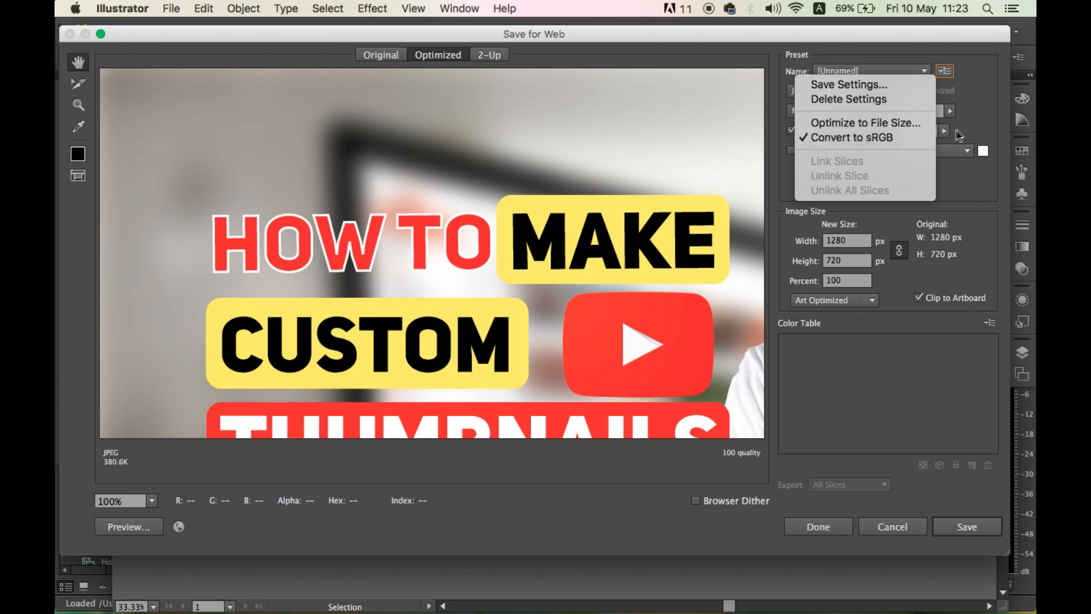
pyautogui.click(971, 119)
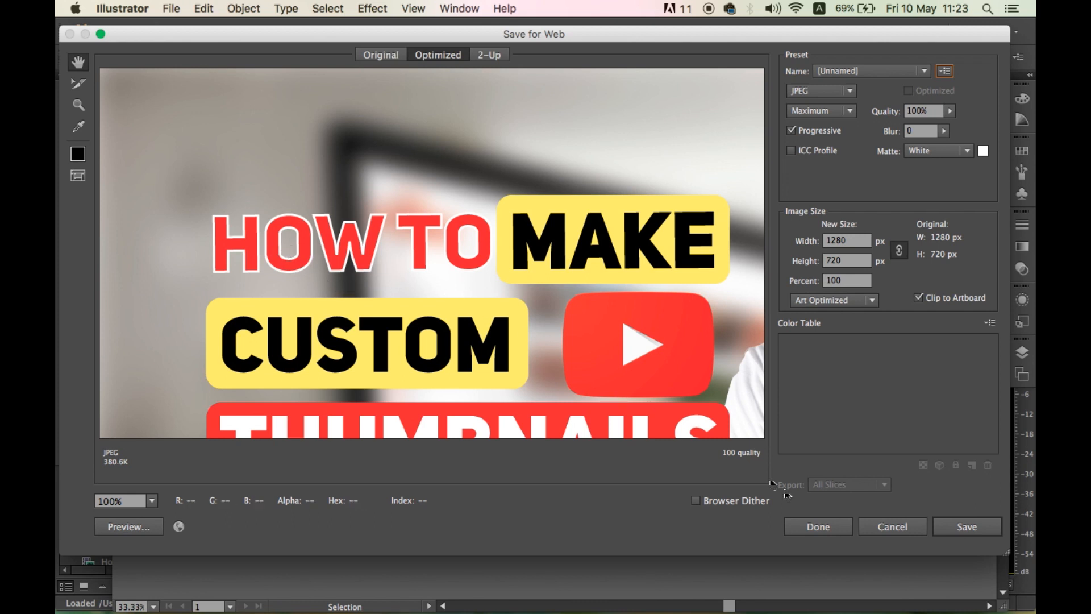
# Save the optimized JPEG as "How to make youtube thumbnails" in the vlog 20 How to make Youtube thumbnails folder.
pyautogui.click(964, 529)
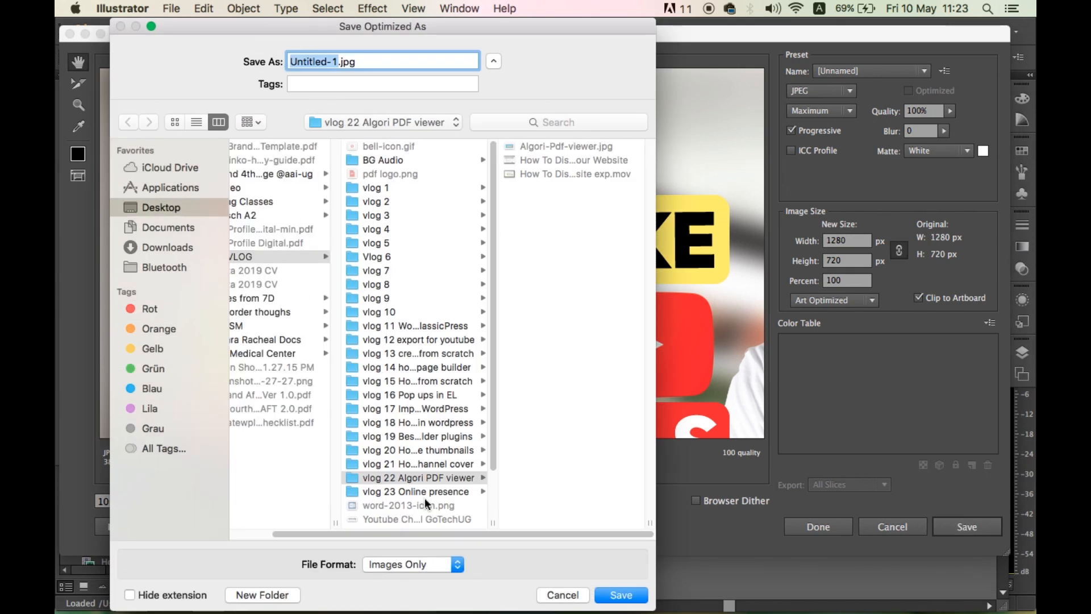
pyautogui.click(431, 449)
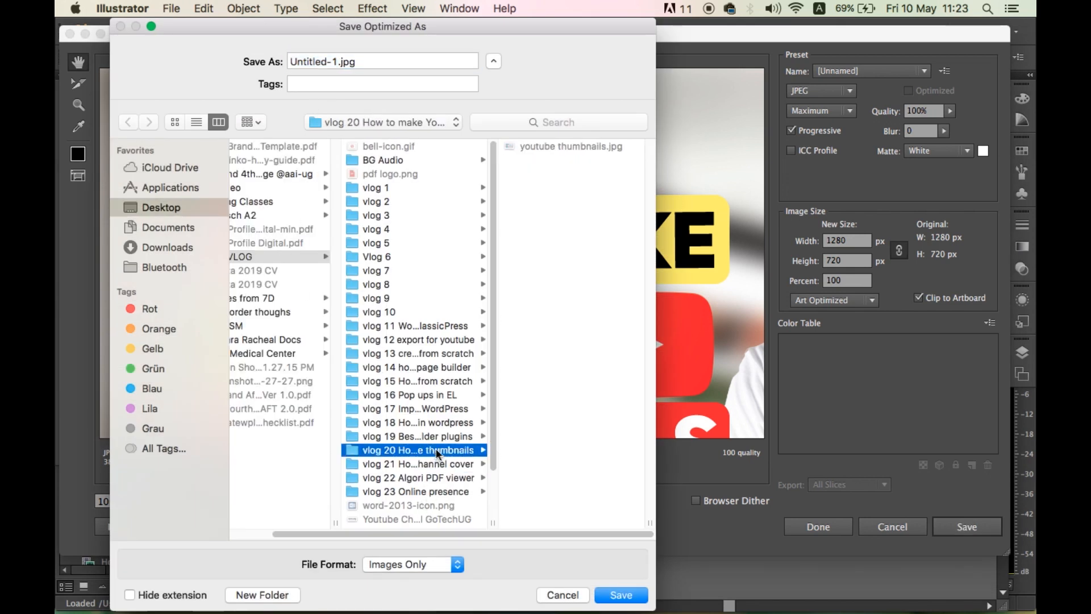
pyautogui.moveTo(336, 61); pyautogui.dragTo(289, 61)
pyautogui.write('How to make yo')
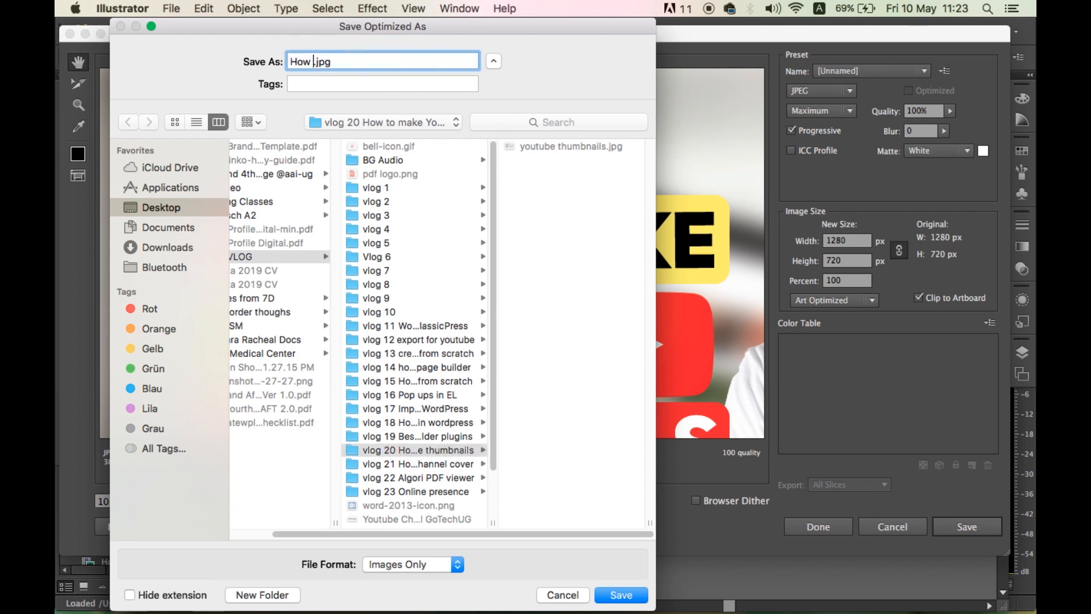
pyautogui.write('utube tu')
pyautogui.press('BackSpace')
pyautogui.write('humbnails')
pyautogui.click(616, 595)
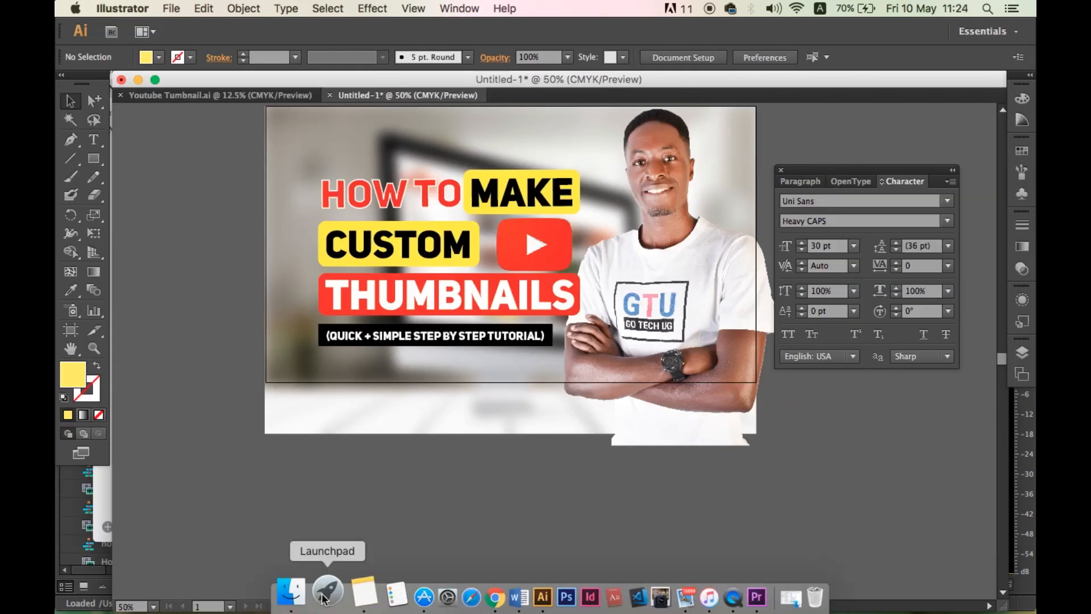
# Switch to Finder and open How-to-make-youtube-thumbnails.jpg from the vlog 20 folder to view the exported thumbnail.
pyautogui.click(291, 594)
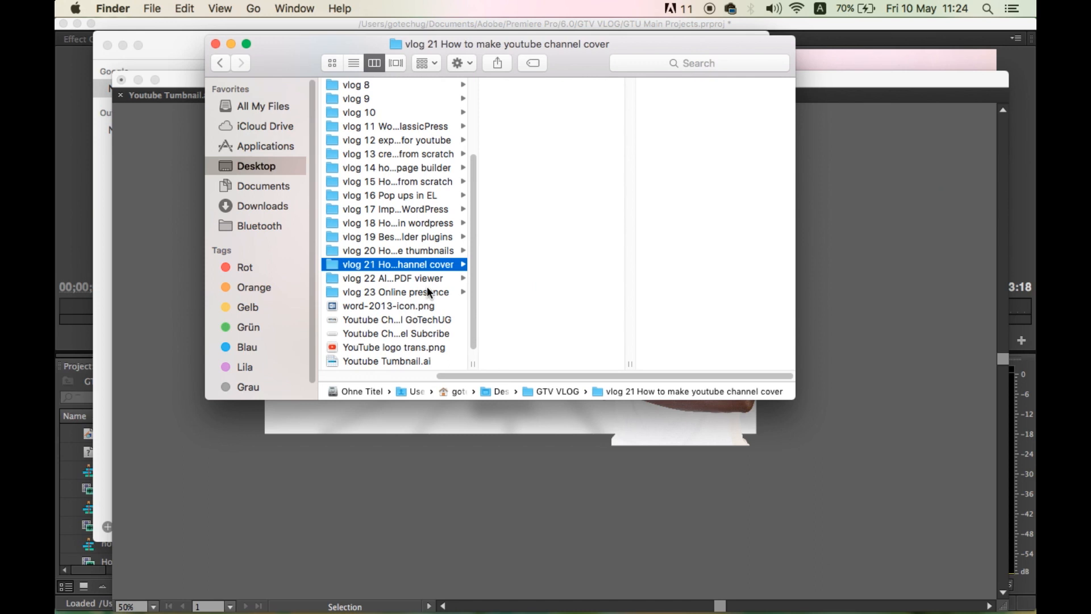
pyautogui.click(427, 252)
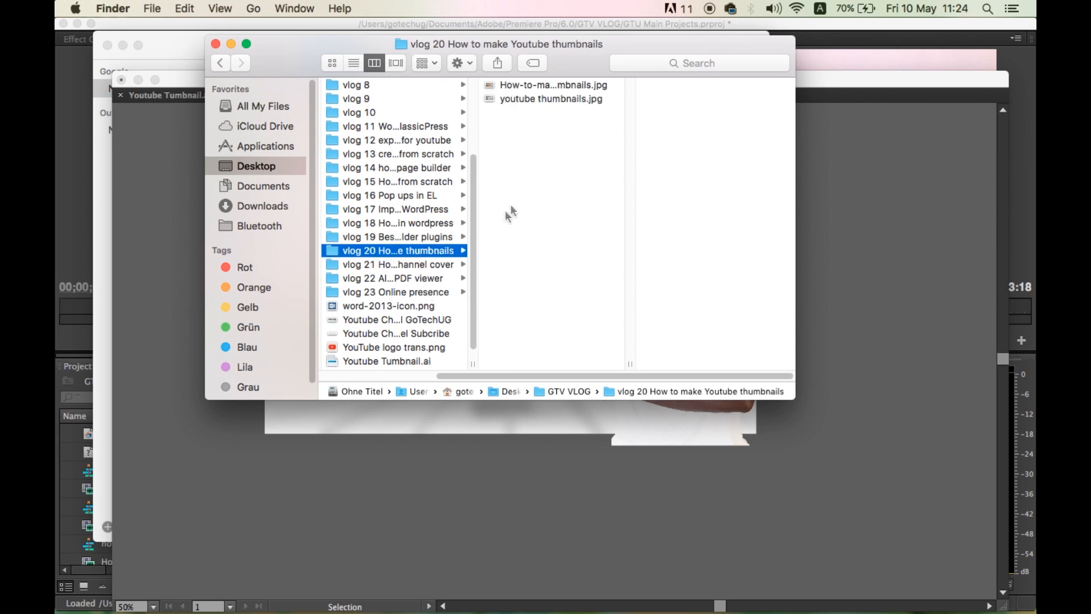
pyautogui.click(531, 84)
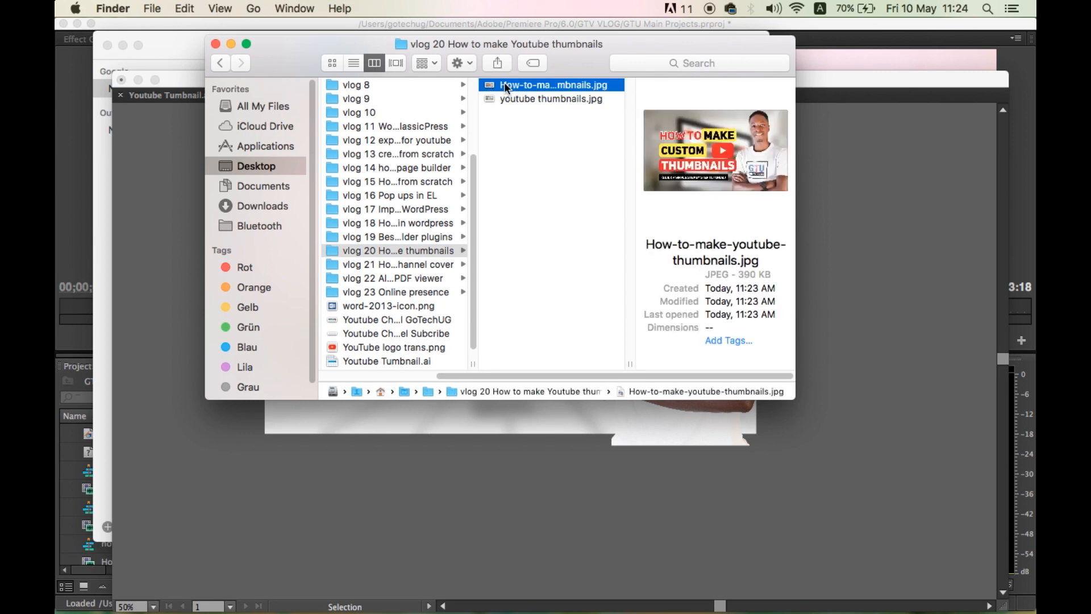
pyautogui.doubleClick(504, 85)
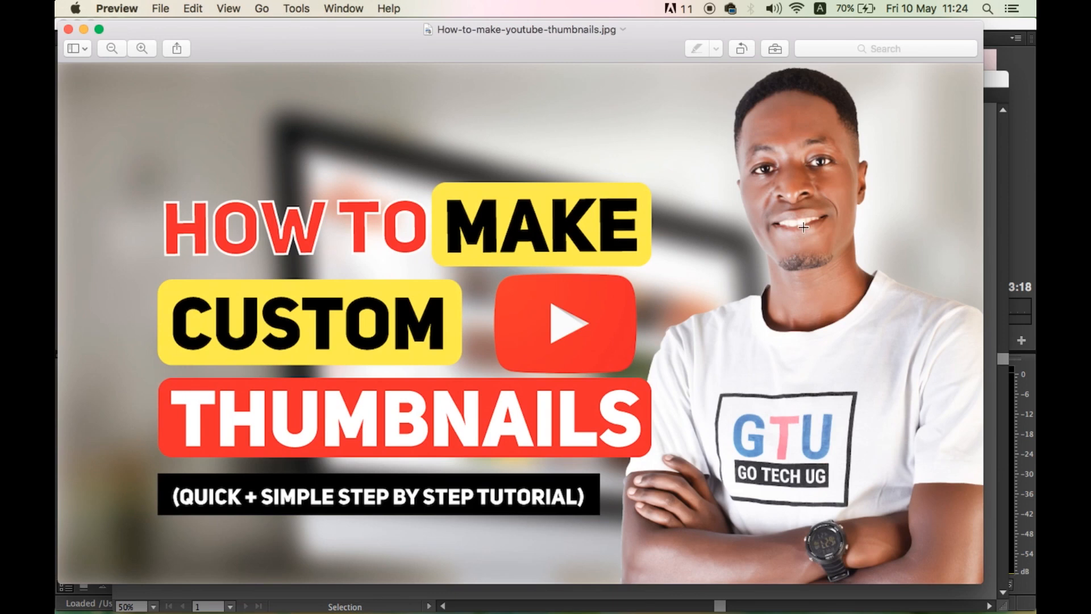